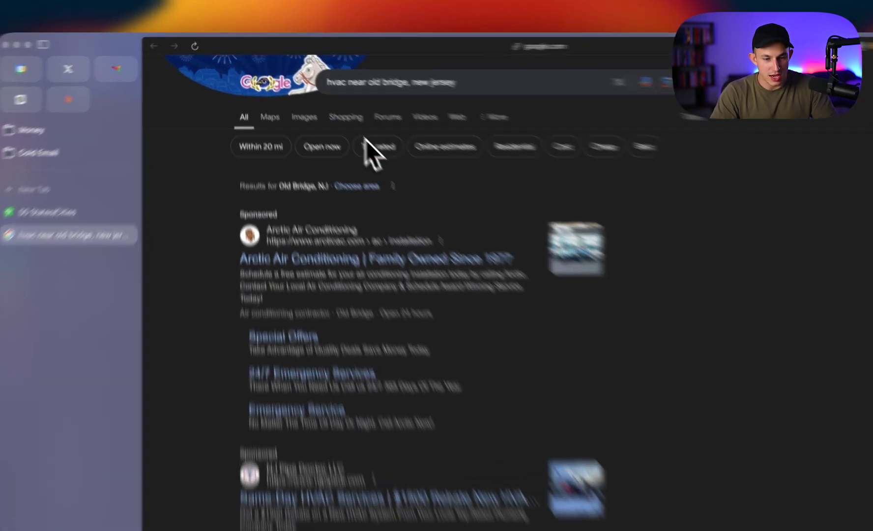
Change the Google query's location from Old Bridge to 'hvac in new jersey' and search.
triple_click(423, 74)
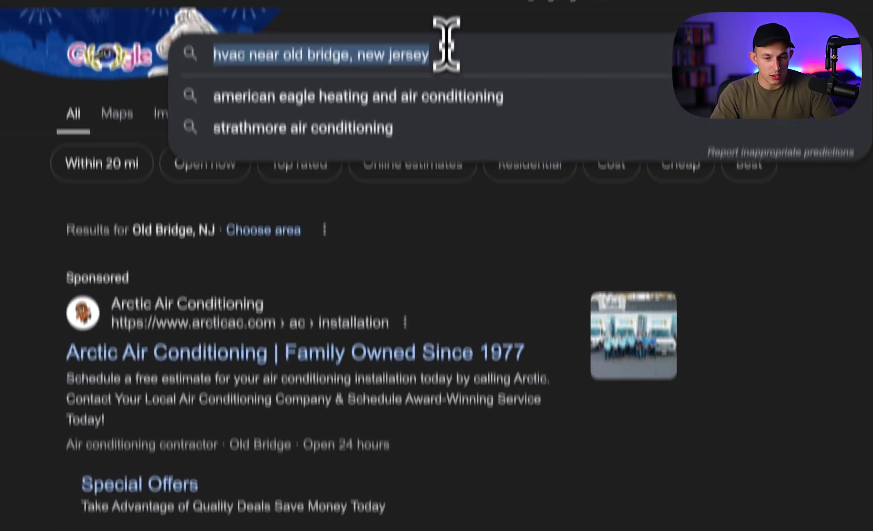
drag(444, 39, 289, 107)
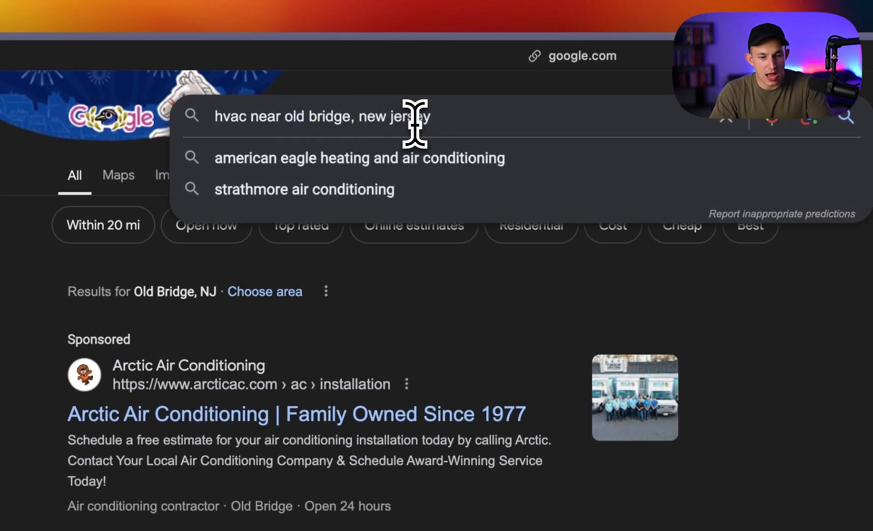
key(BackSpace)
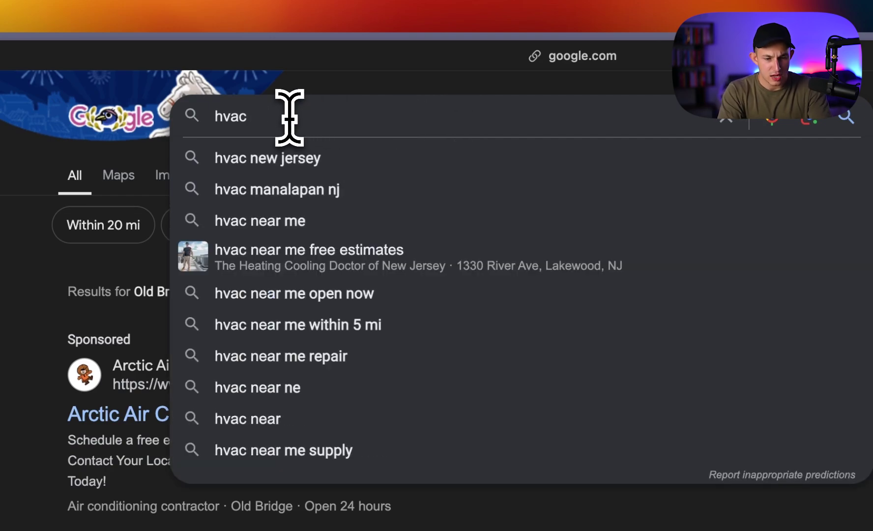
text(in new jersey)
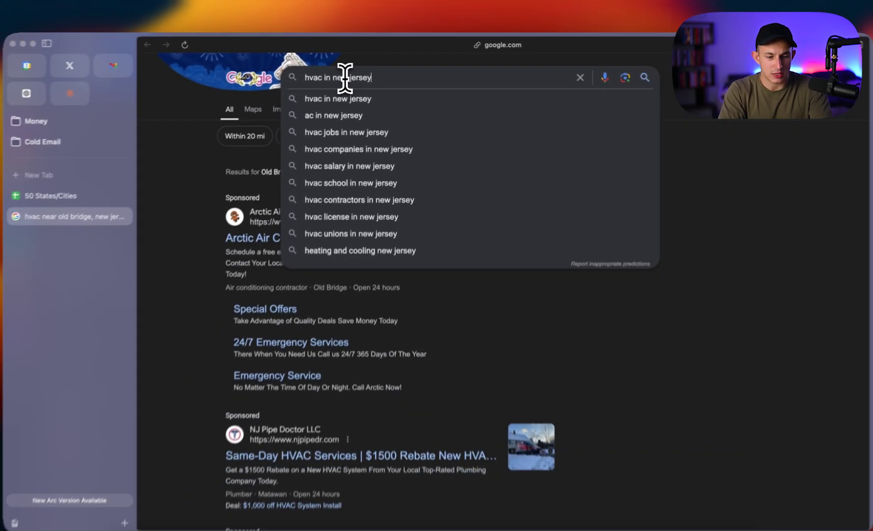
key(Return)
scroll(312, 207, down, 10)
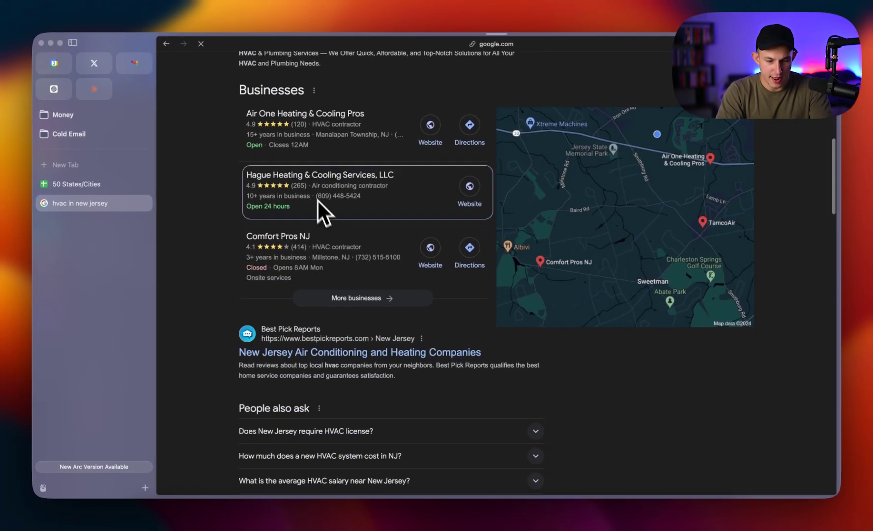
scroll(318, 220, up, 10)
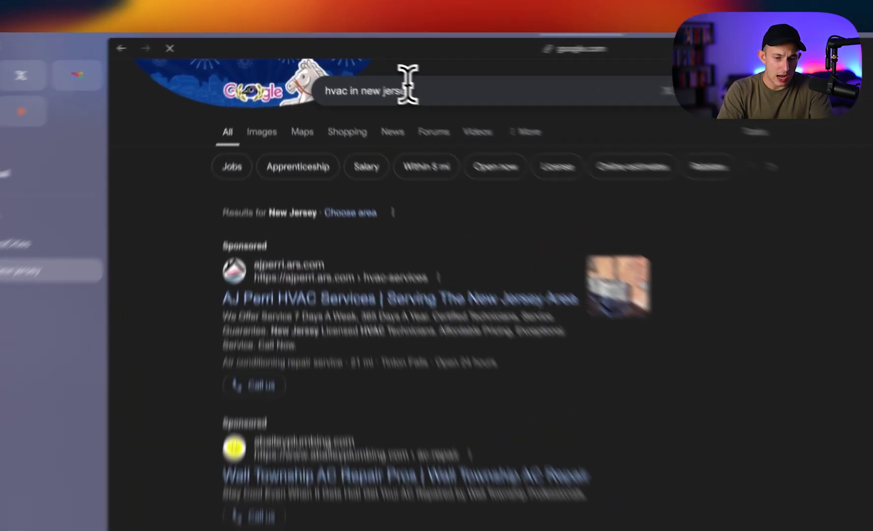
Search 'hvac near Edison, New Jersey' and open the More businesses list.
drag(371, 82, 309, 83)
key(BackSpace)
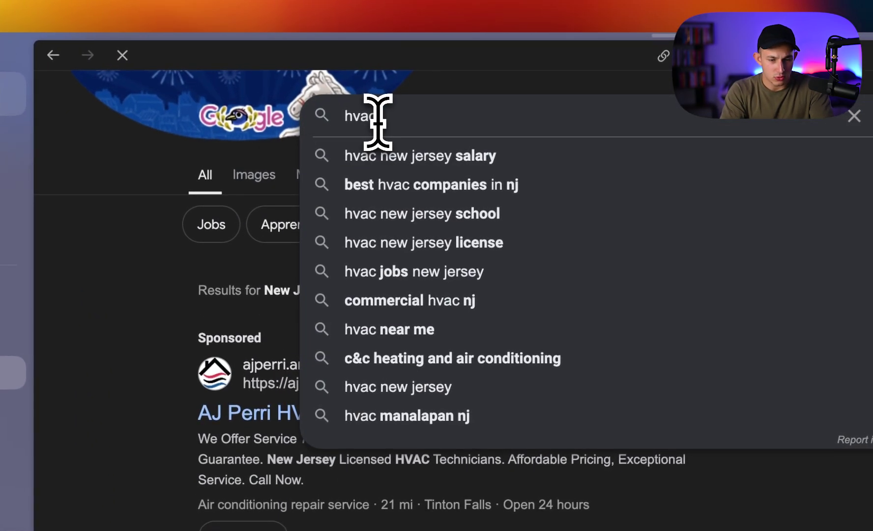
text(near Edison, New Ke)
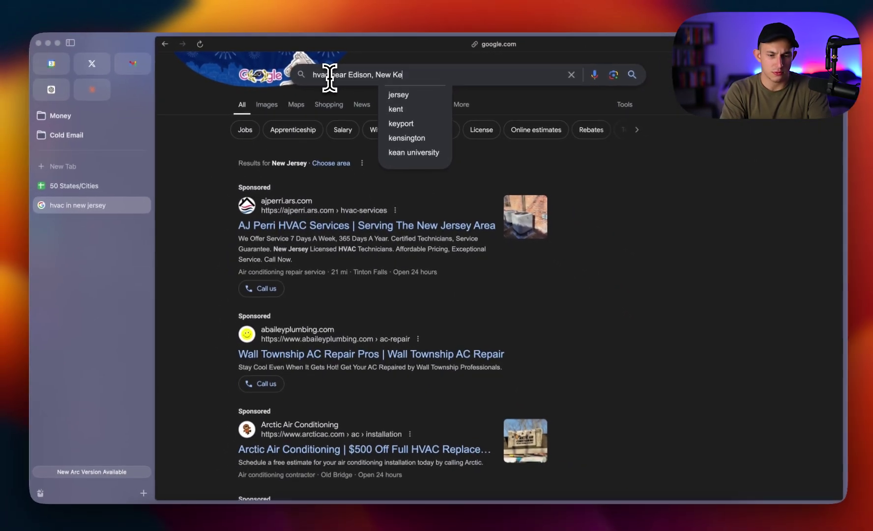
key(BackSpace)
key(BackSpace)
text(Jersey)
key(Return)
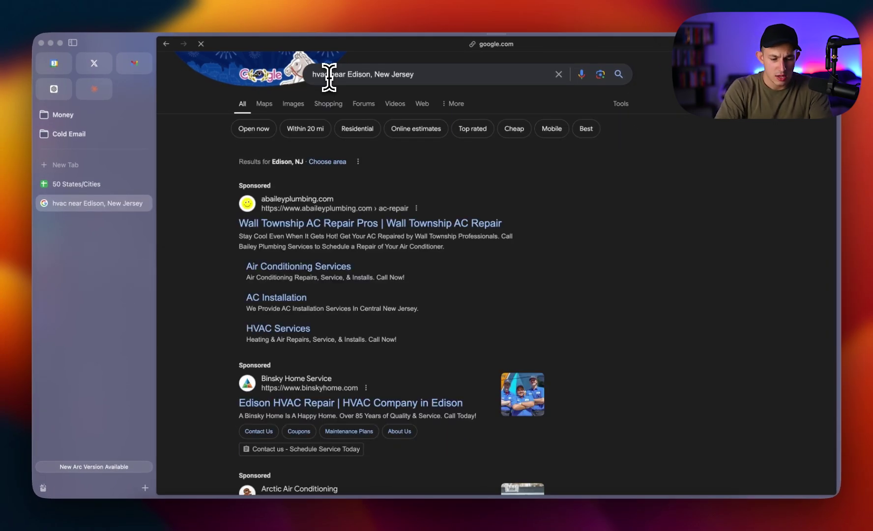
scroll(318, 248, down, 15)
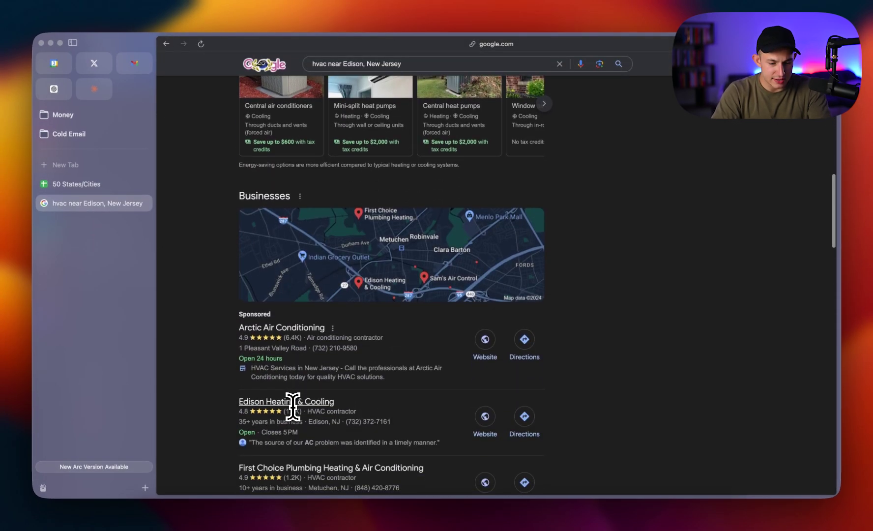
scroll(320, 295, down, 5)
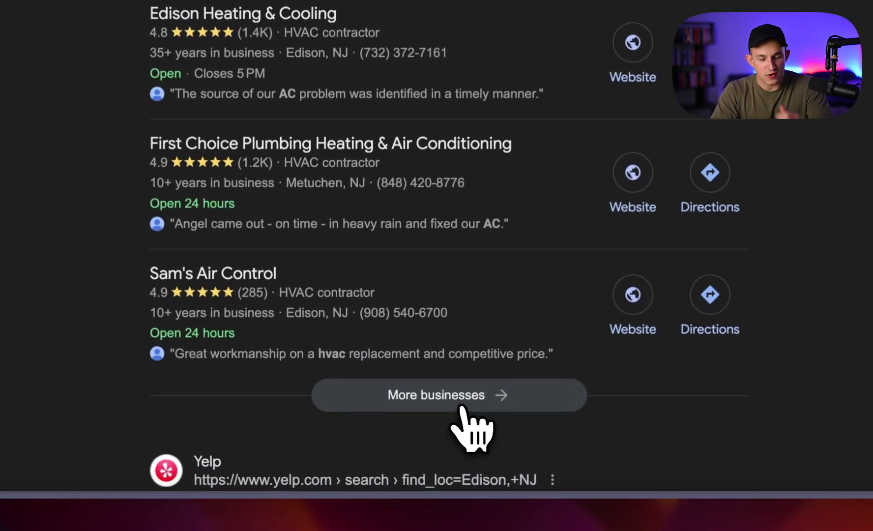
click(389, 445)
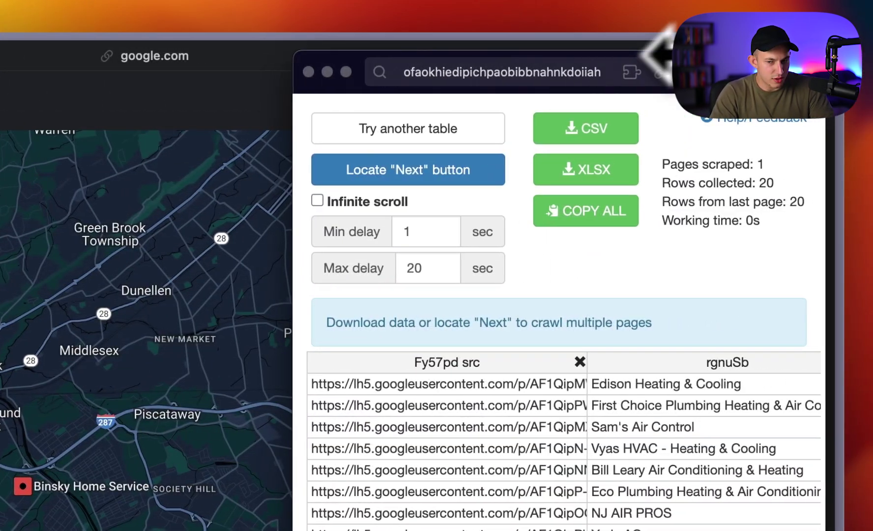
Move the scraper popup left and inspect business names like 1800HEATERS in the scraped table.
drag(738, 72, 556, 47)
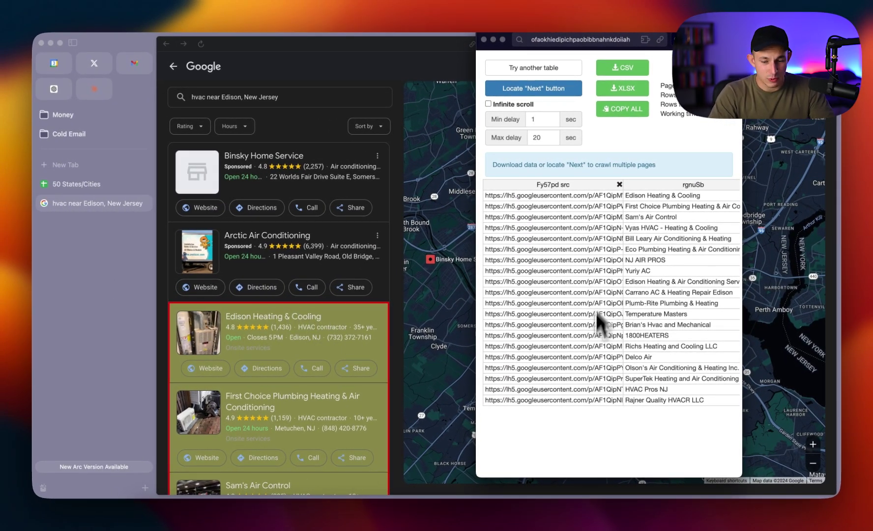
scroll(558, 352, right, 10)
scroll(558, 352, left, 10)
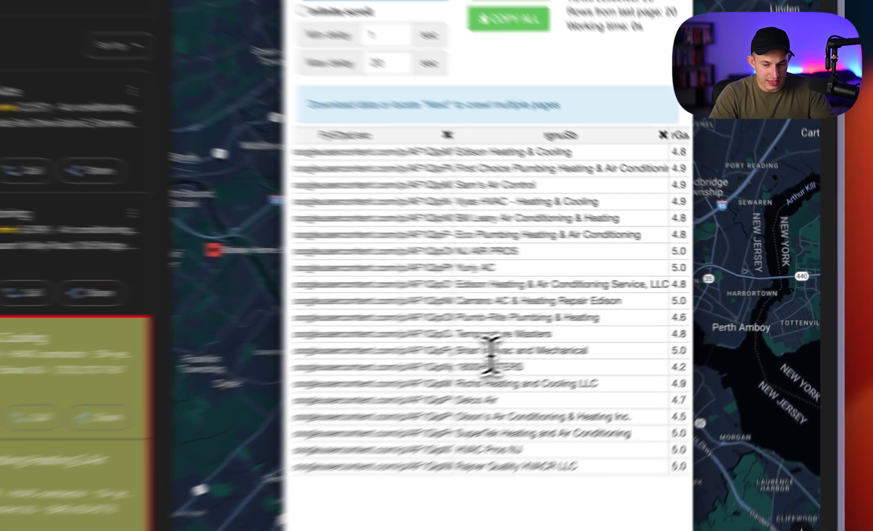
click(644, 340)
click(674, 349)
scroll(458, 452, right, 5)
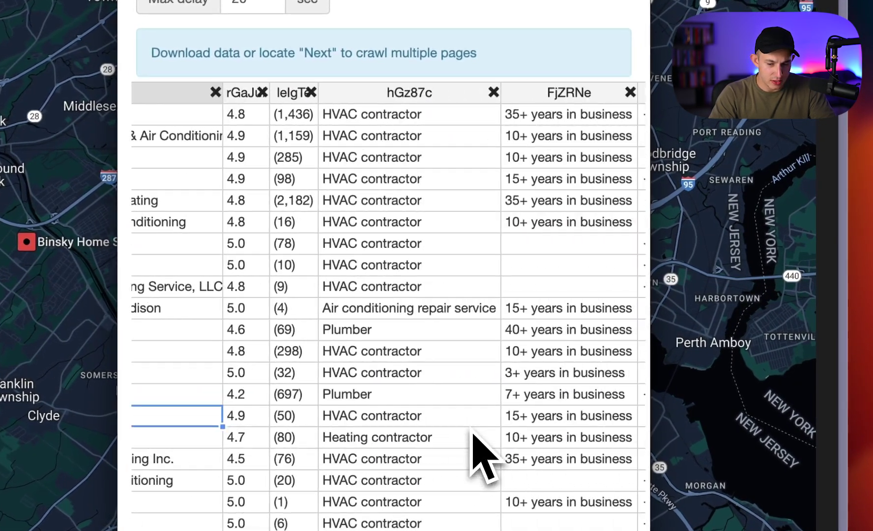
scroll(472, 435, right, 8)
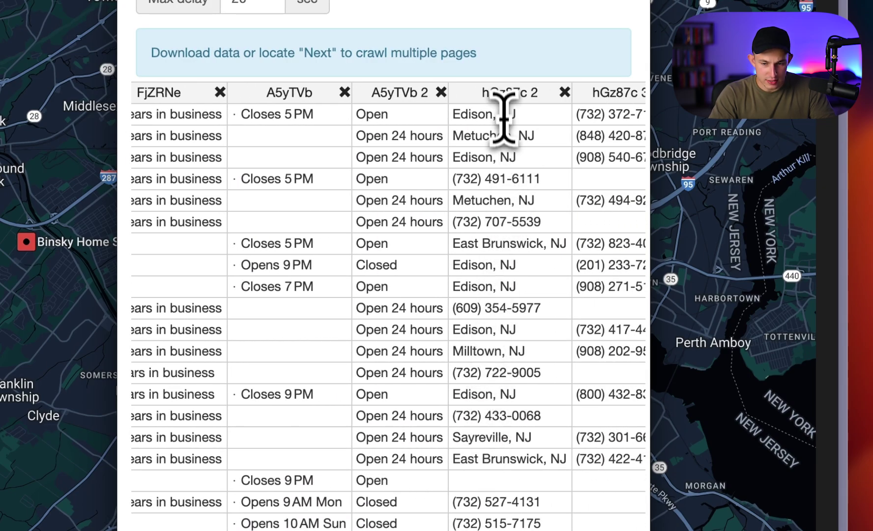
Review the website URL column down to the last of the 20 scraped rows.
drag(503, 118, 488, 515)
scroll(487, 457, right, 10)
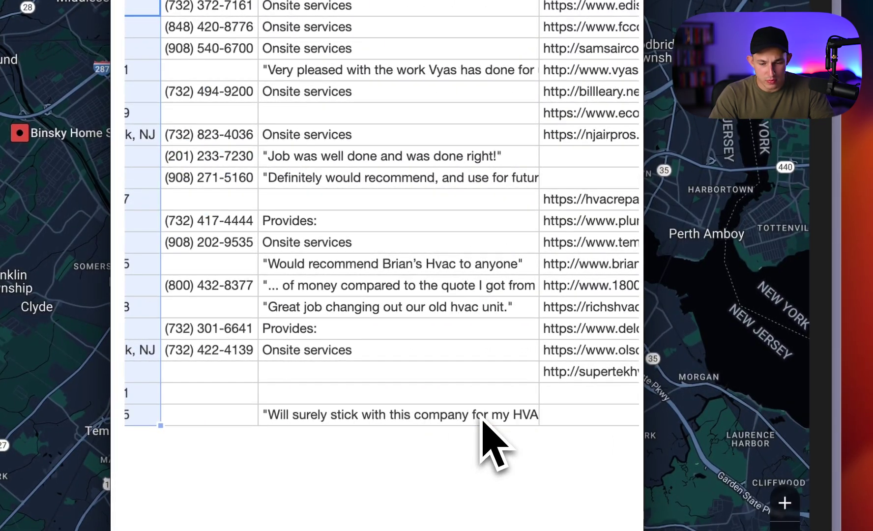
scroll(482, 419, right, 5)
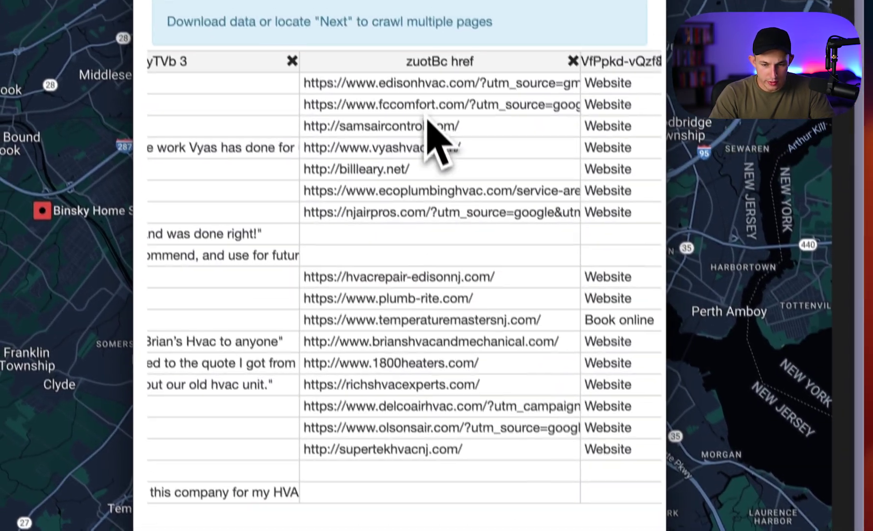
drag(417, 6, 403, 200)
drag(431, 300, 474, 464)
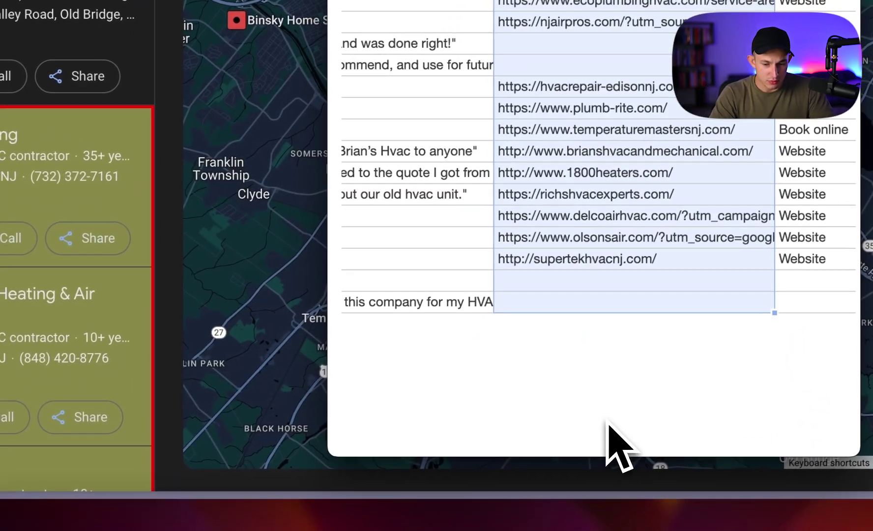
click(333, 460)
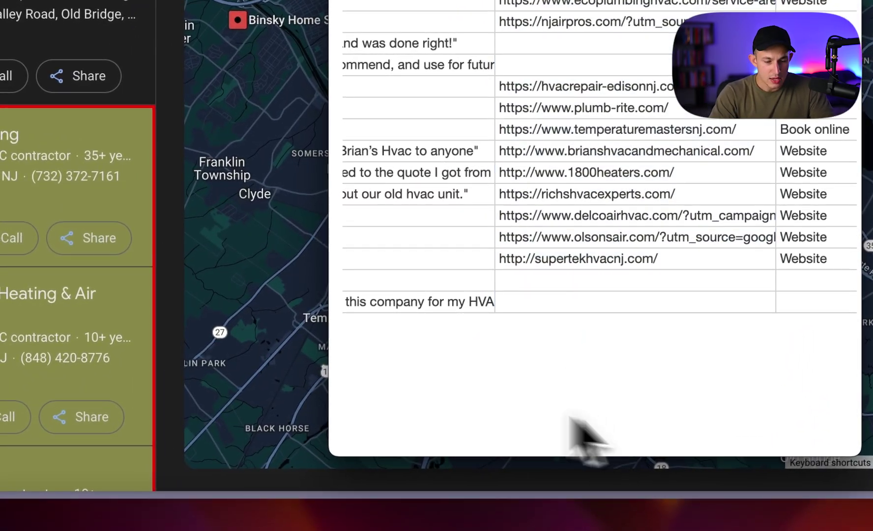
scroll(63, 66, down, 10)
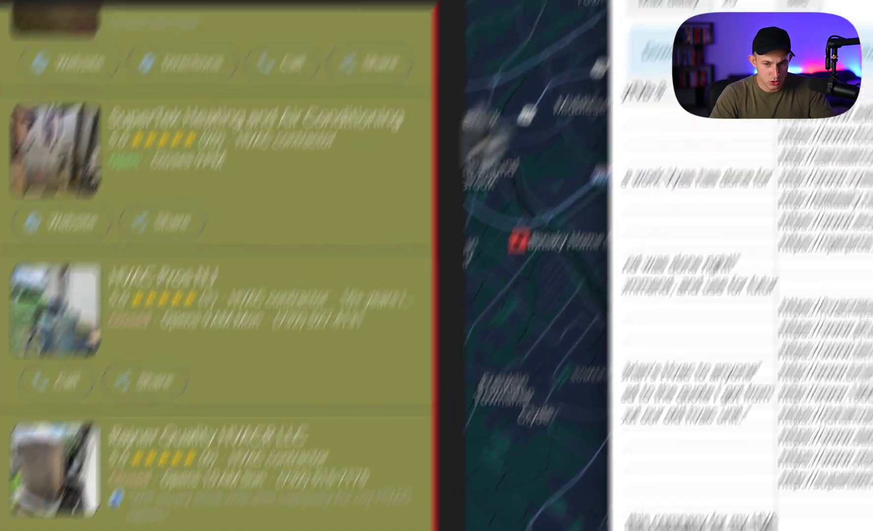
Mark the listings' Next link as the scraper's next-page button.
click(588, 148)
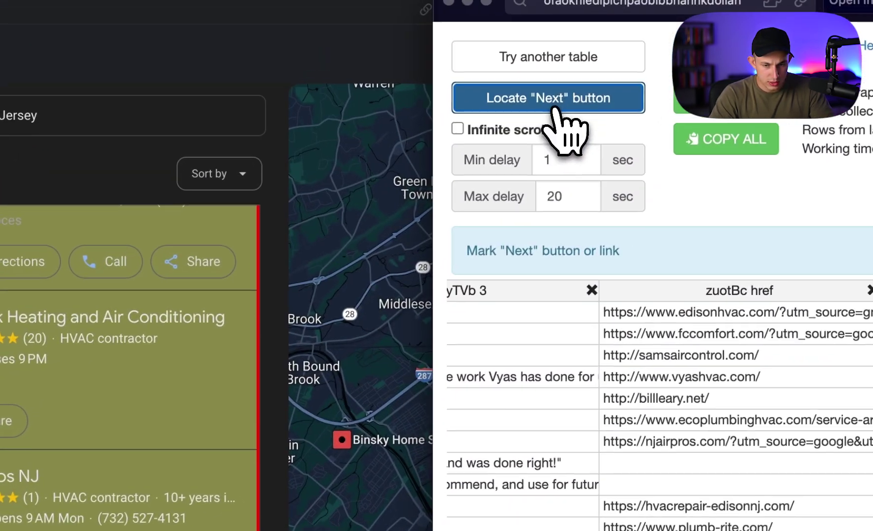
click(261, 430)
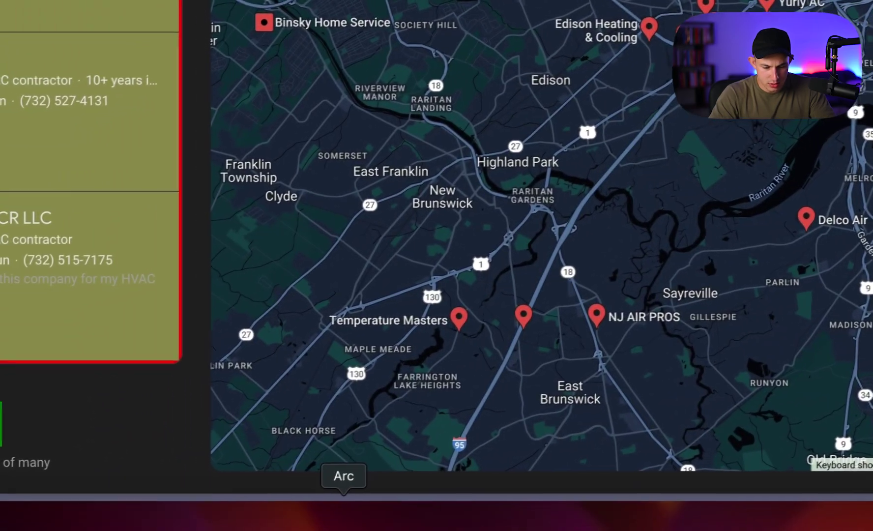
right_click(354, 509)
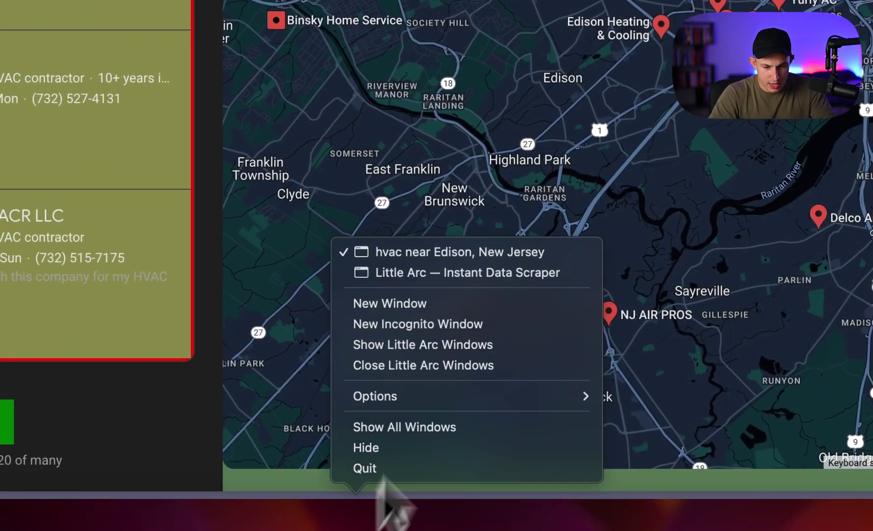
click(468, 272)
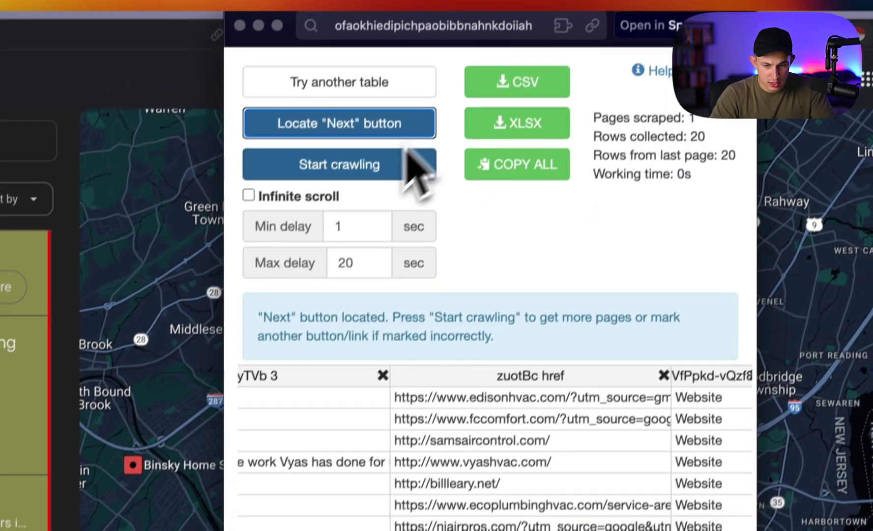
Set the minimum page delay to 3, re-mark the next-page link and start crawling.
click(372, 223)
double_click(353, 228)
text(3)
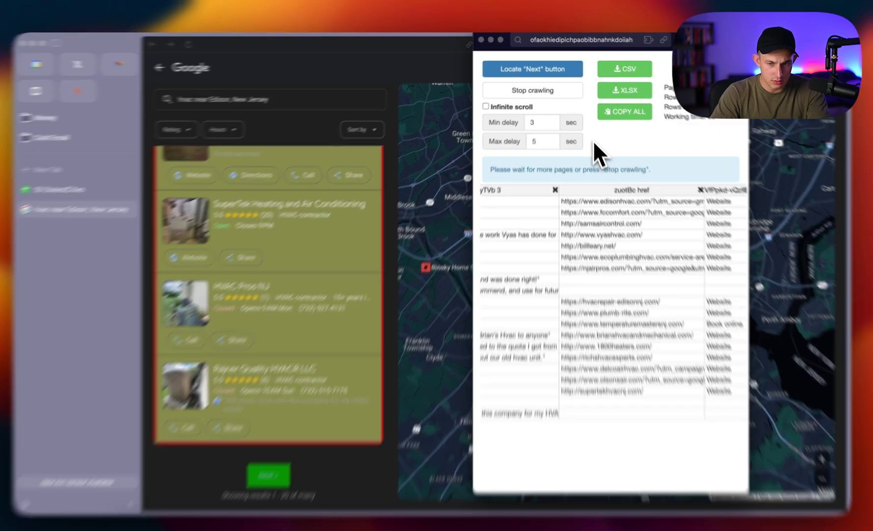
click(555, 89)
click(535, 65)
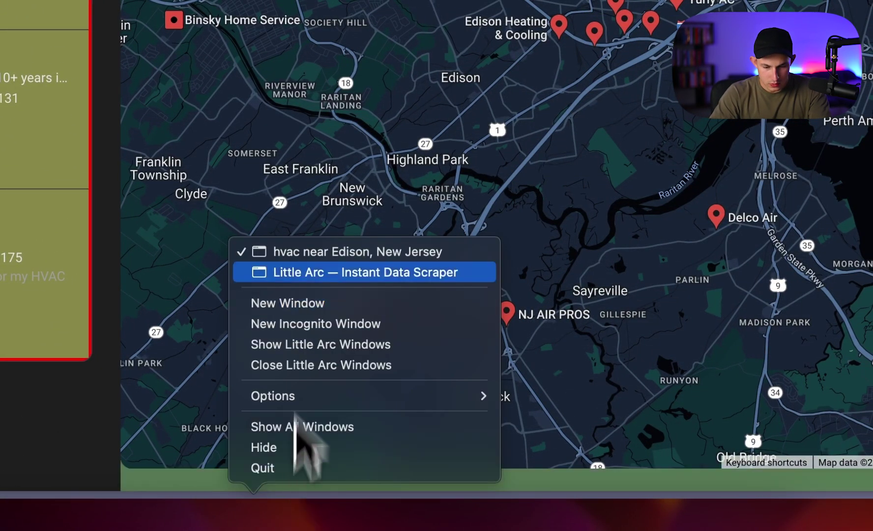
click(295, 272)
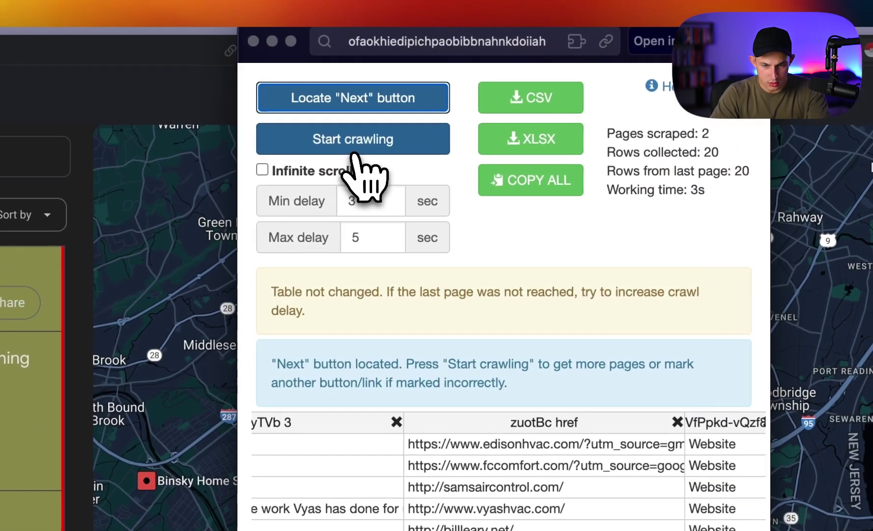
click(353, 152)
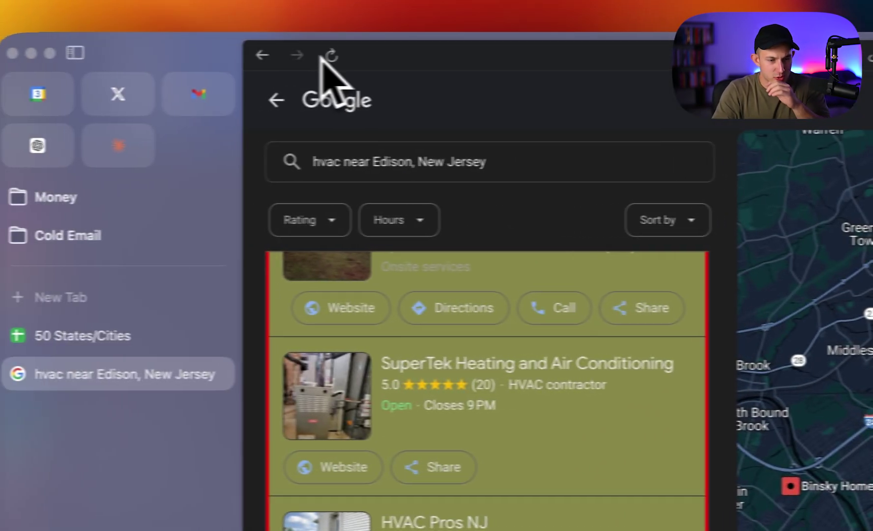
Reload the Edison results, set delays to 2 and 5 seconds, and stop after 79 rows.
click(60, 53)
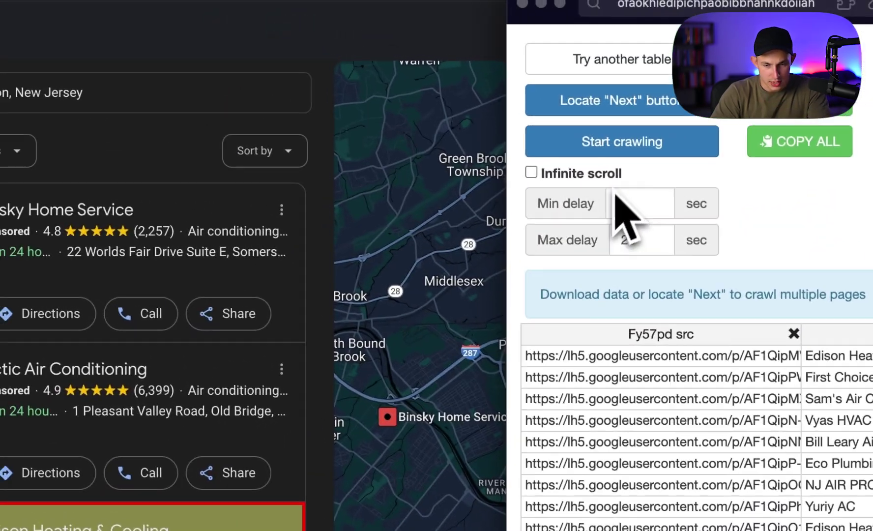
scroll(27, 166, down, 5)
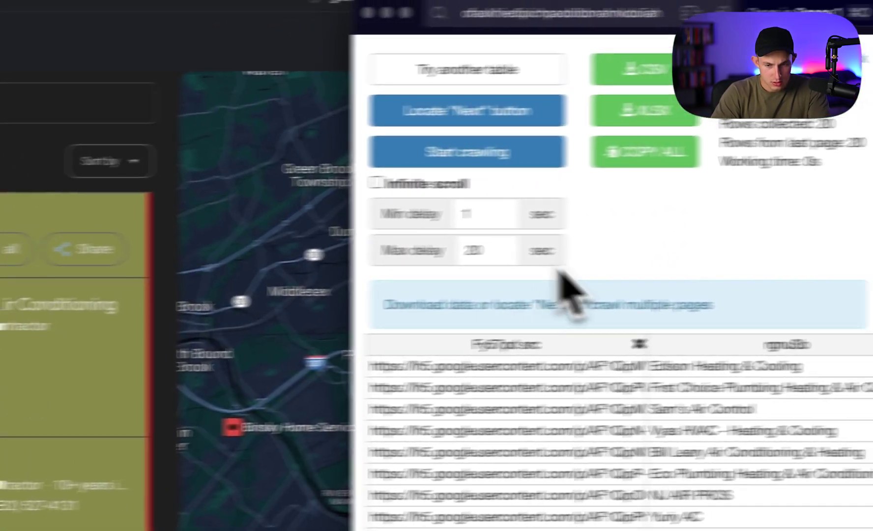
double_click(665, 207)
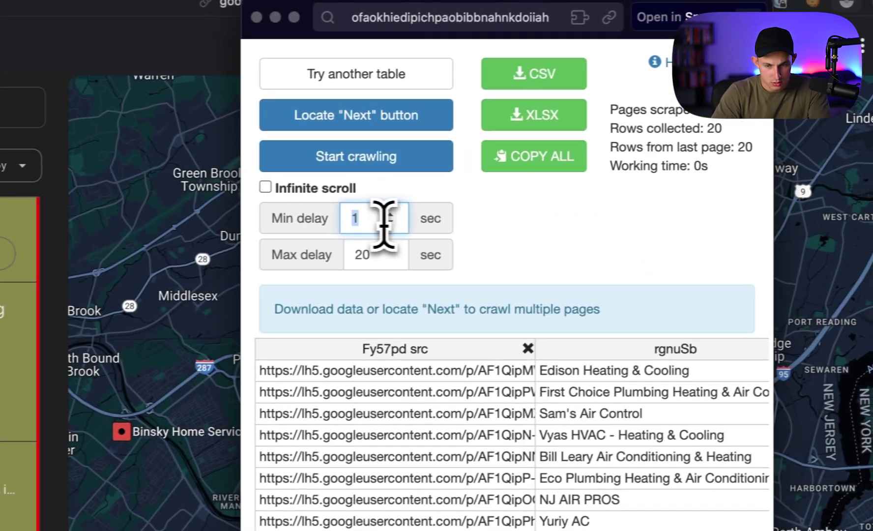
text(2)
double_click(646, 241)
text(5)
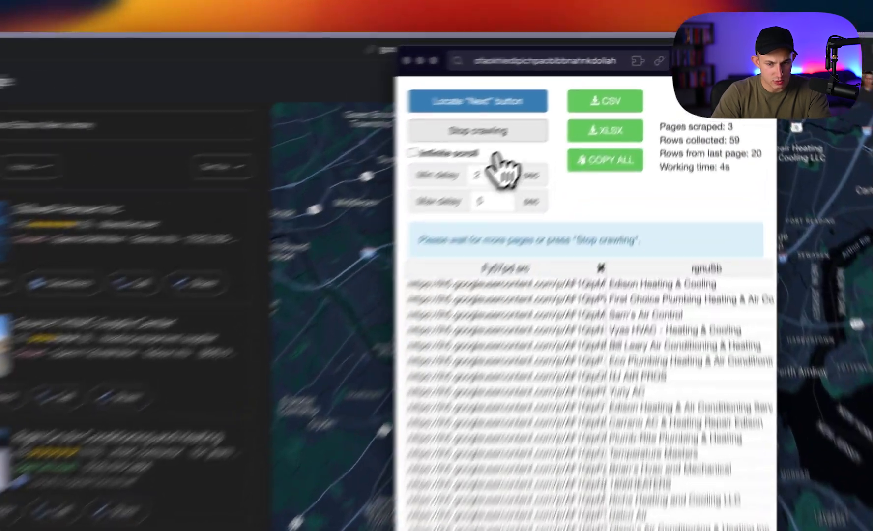
click(552, 103)
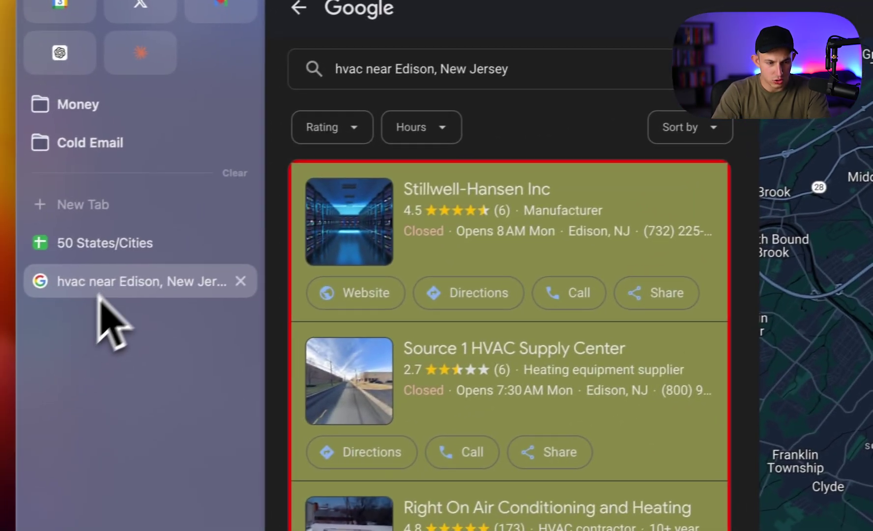
Create a new blank Google Sheets spreadsheet.
key(super+t)
text(sjeetheets)
key(Return)
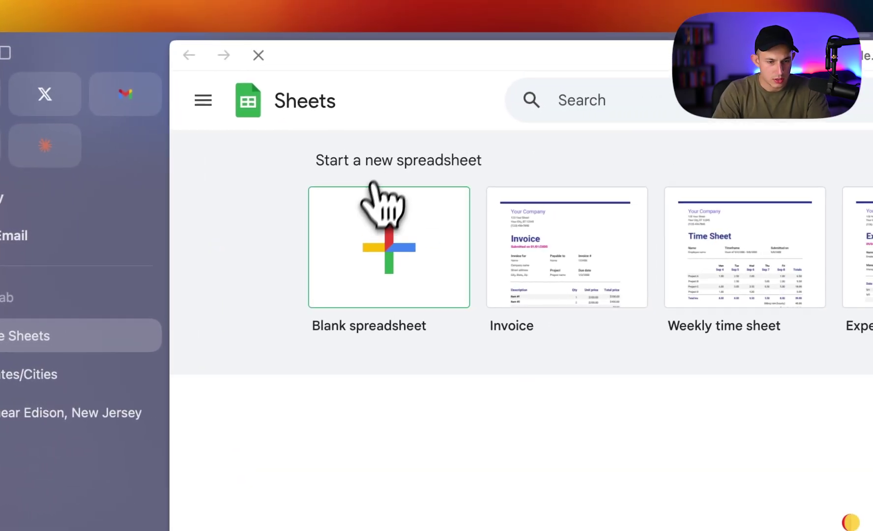
click(339, 201)
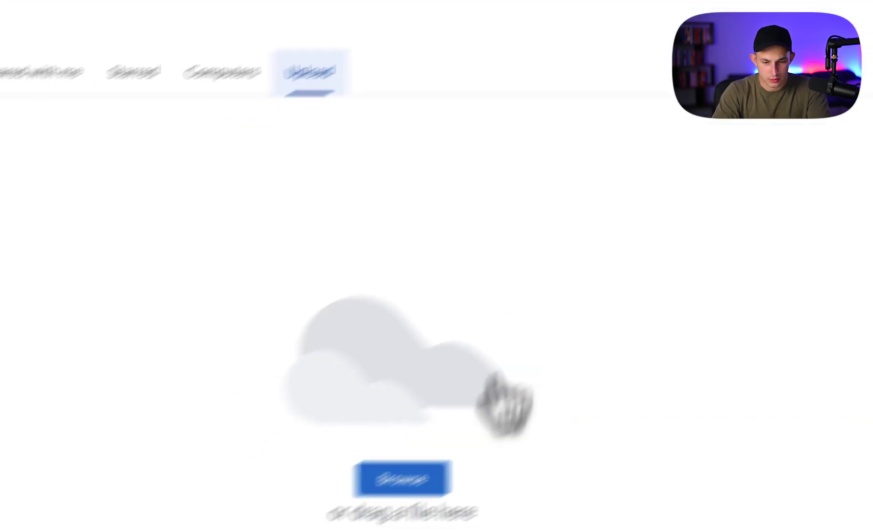
Upload the downloaded Instant Data Scraper CSV by dropping it onto the import area.
click(573, 394)
click(317, 198)
double_click(381, 191)
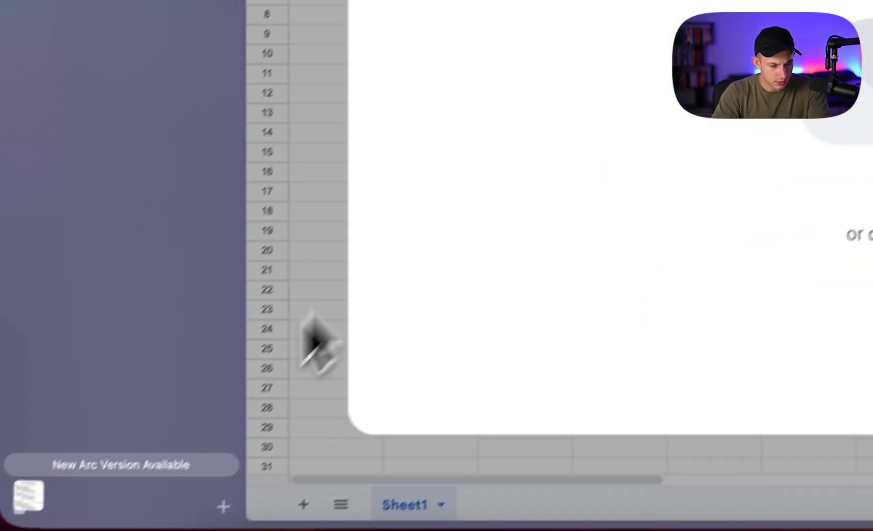
click(78, 479)
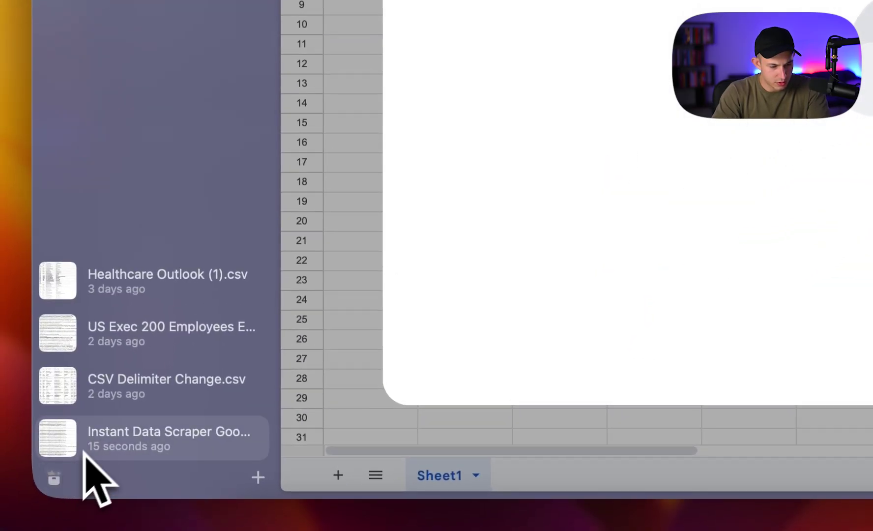
drag(84, 460, 607, 155)
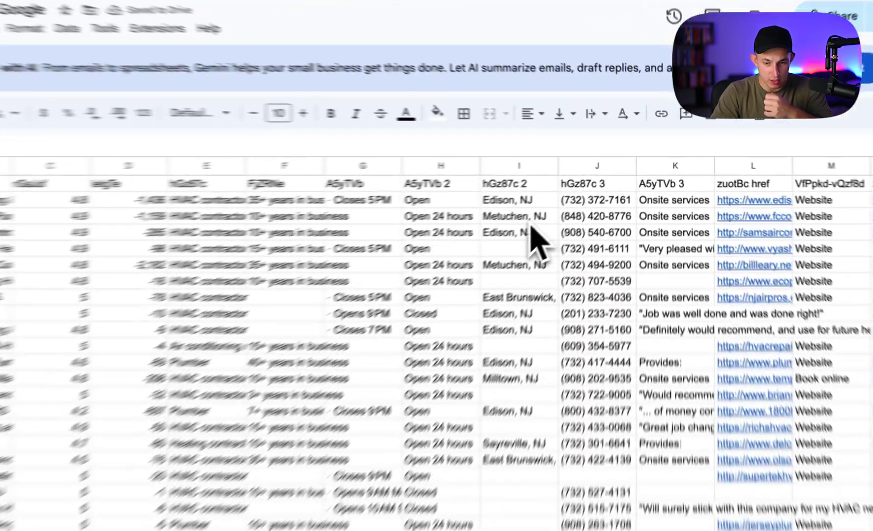
Check the imported data's city entry in I3 and the website links in column L.
click(583, 186)
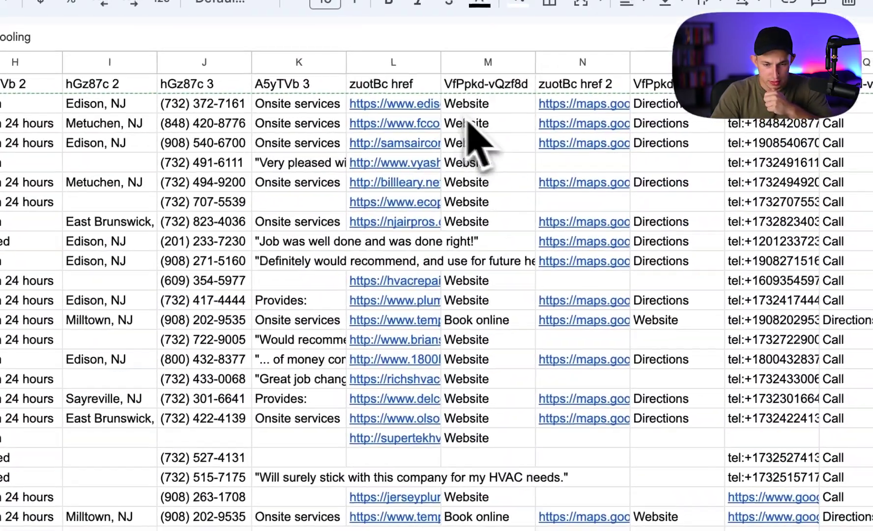
click(393, 106)
In the hvac near Edison Maps results, page forward to listings 81–92 of 92.
drag(384, 366, 390, 530)
scroll(637, 475, right, 10)
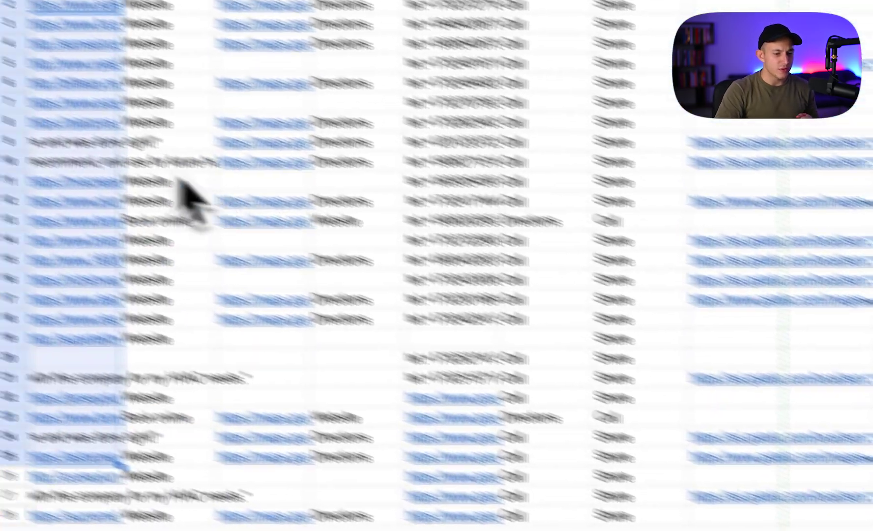
click(133, 155)
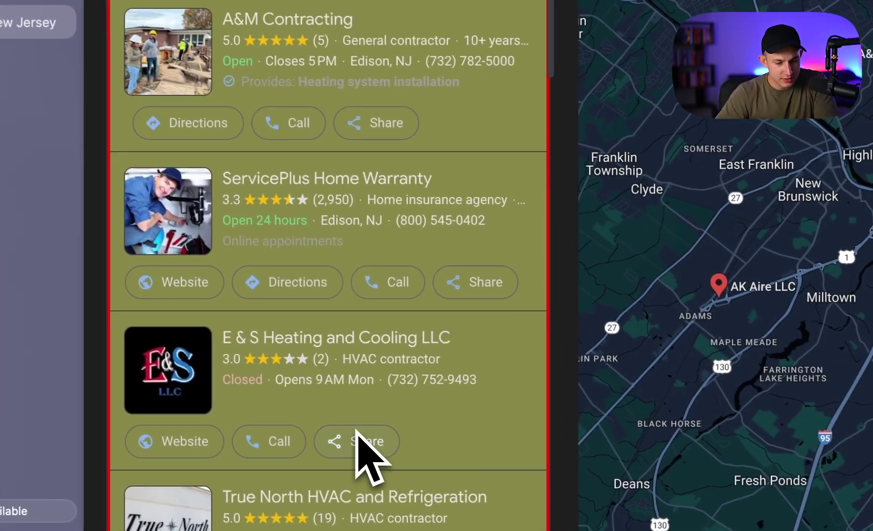
scroll(355, 430, down, 10)
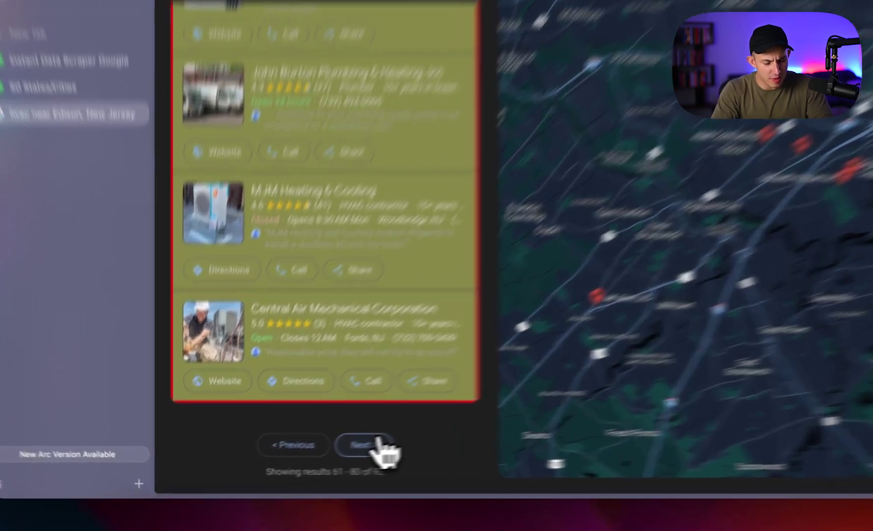
click(319, 458)
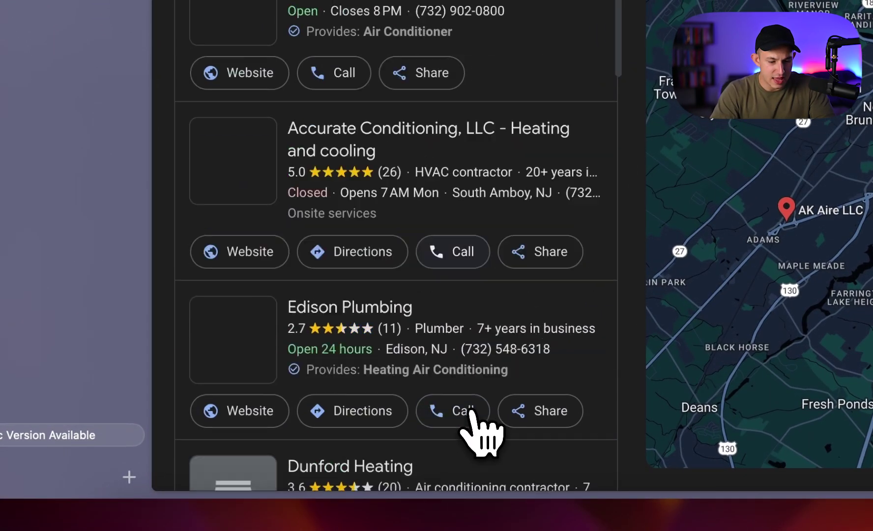
scroll(472, 415, down, 10)
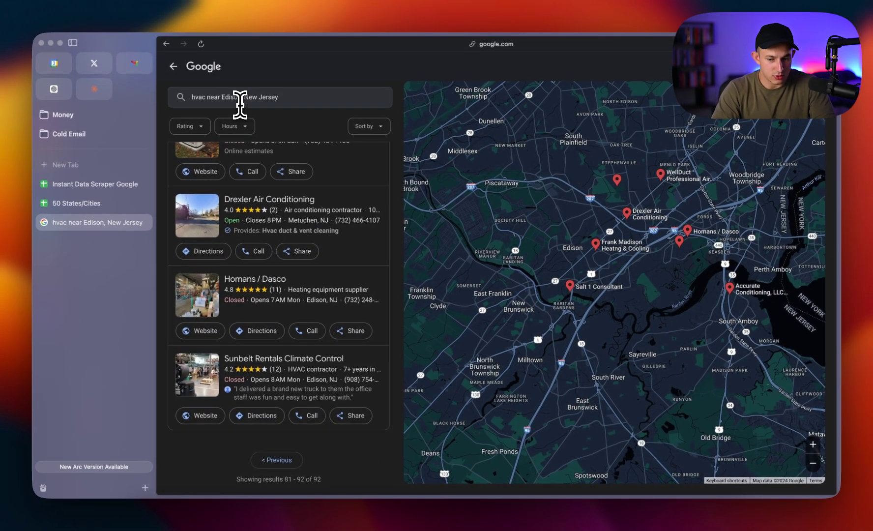
Replace the town in the Maps search with a new one, typing 'Pat', then open a new tab.
double_click(240, 104)
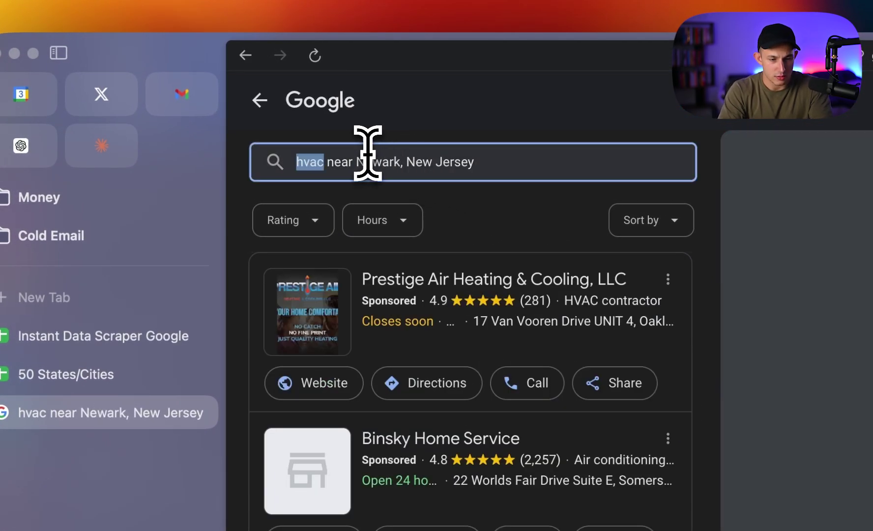
text(Pat)
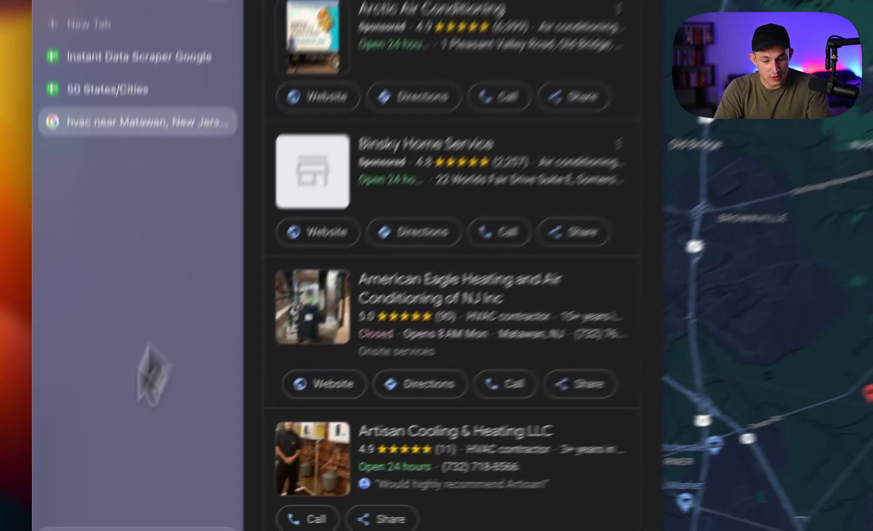
key(super+t)
Browse Lead Academy's scraper cards, including the GoogleMyBusiness Scraper, then close the site.
text(leadacademy.io)
key(Return)
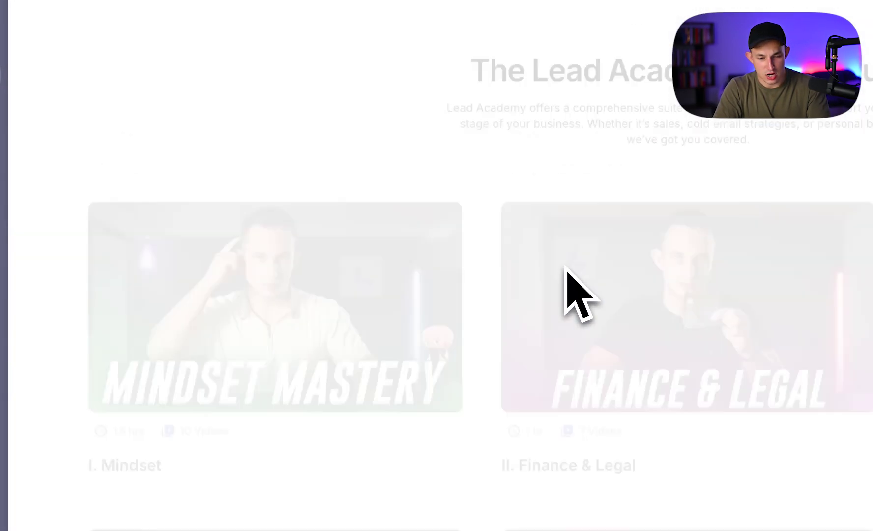
scroll(462, 285, down, 10)
scroll(459, 279, up, 4)
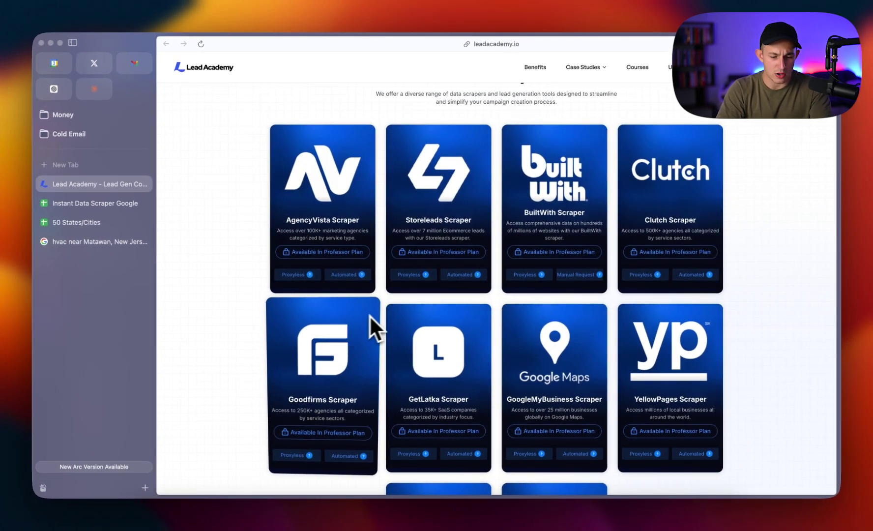
scroll(698, 354, down, 2)
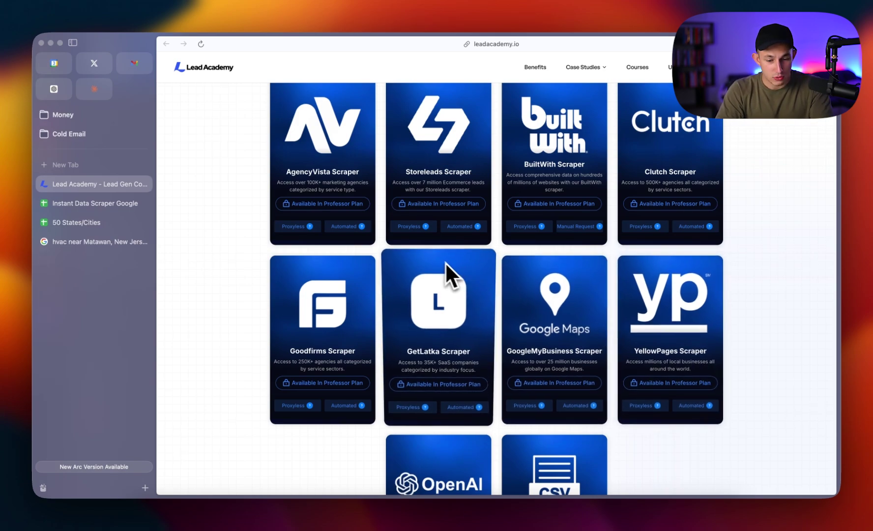
key(super+w)
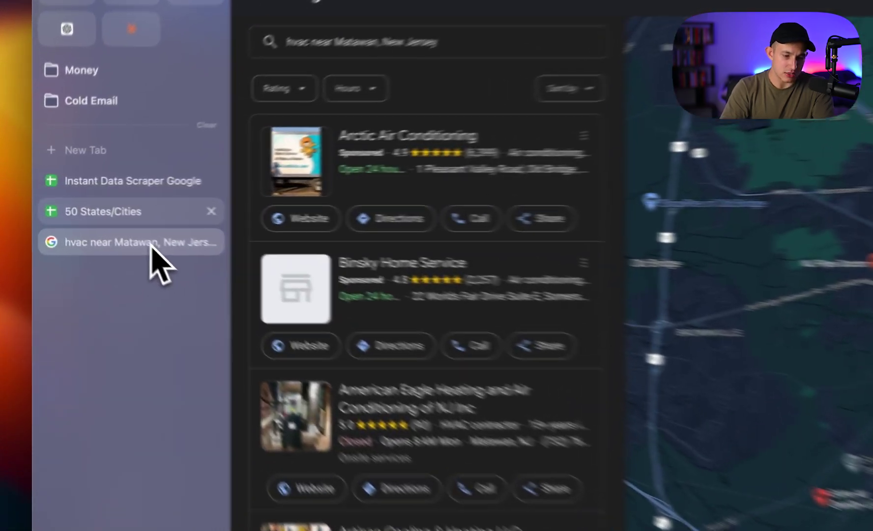
In the 50 States/Cities workbook, check the state tabs and select New Jersey's cities Newark through Elizabeth.
click(74, 203)
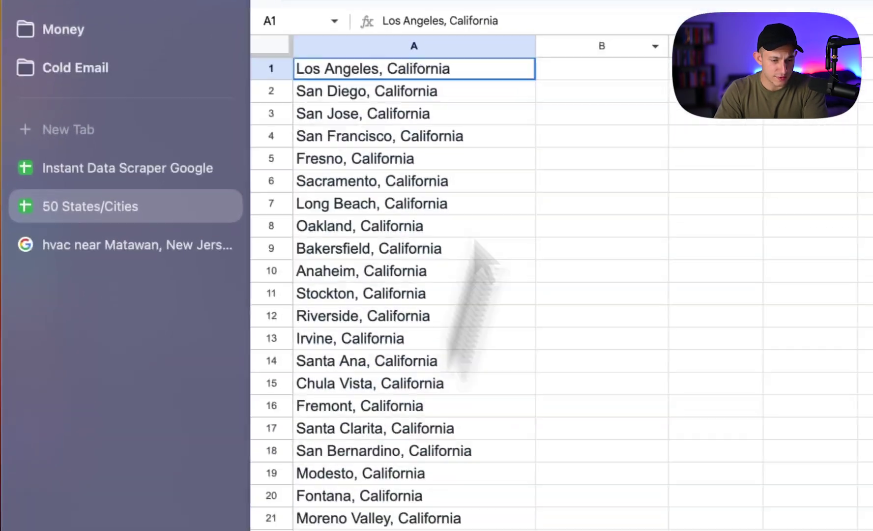
shift+click(366, 500)
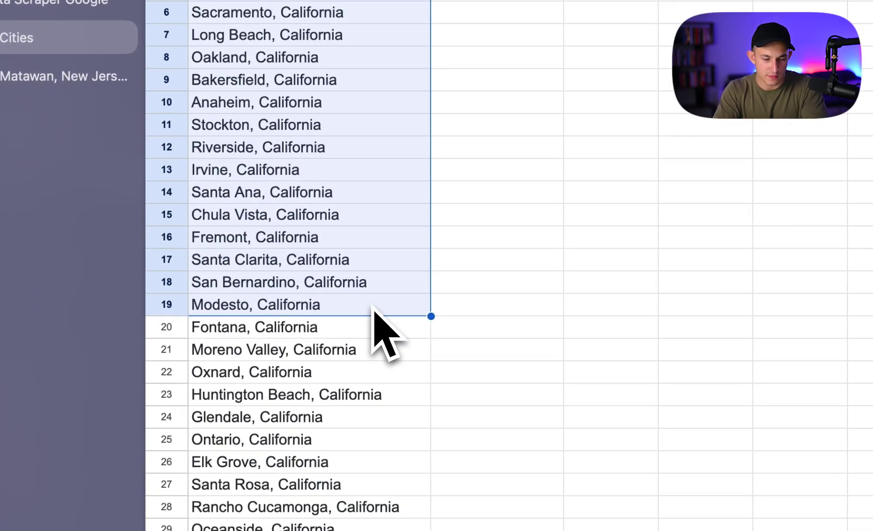
click(497, 191)
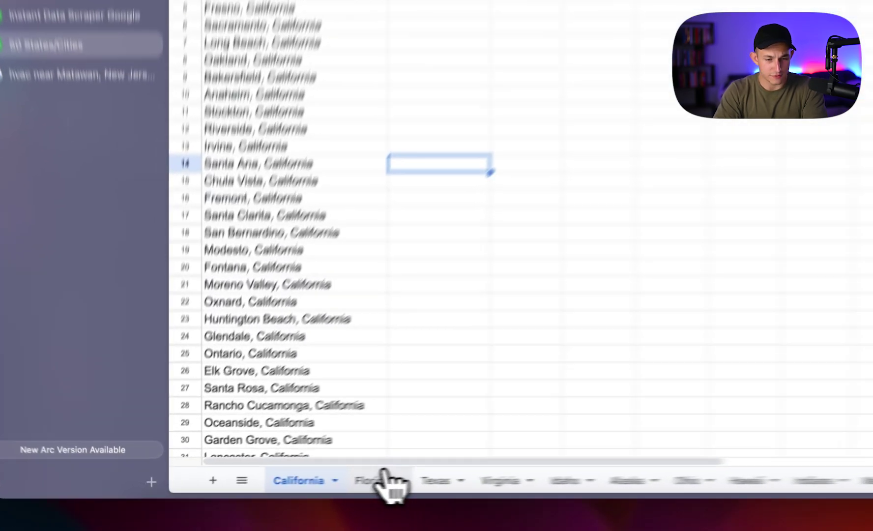
click(295, 485)
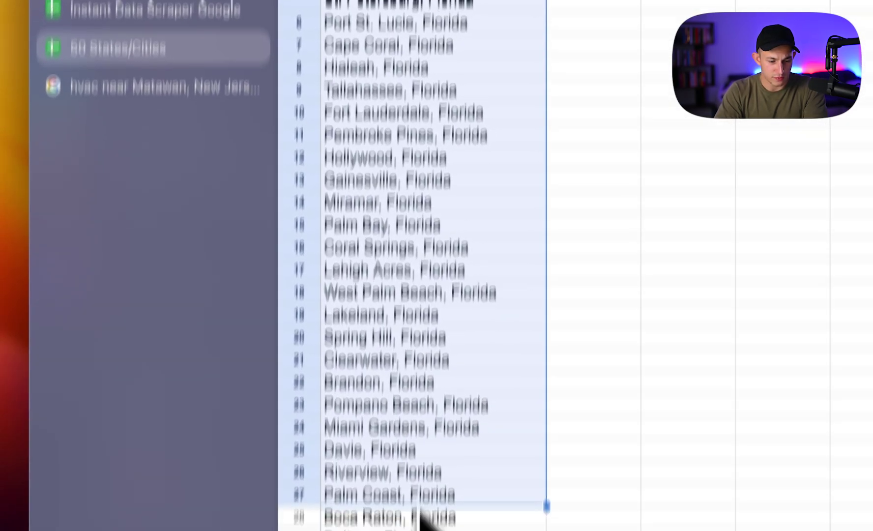
click(419, 492)
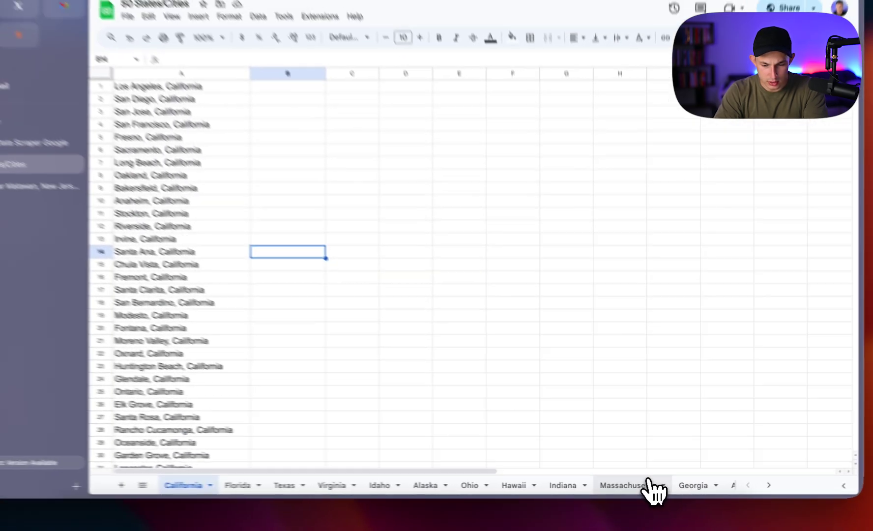
scroll(654, 487, right, 5)
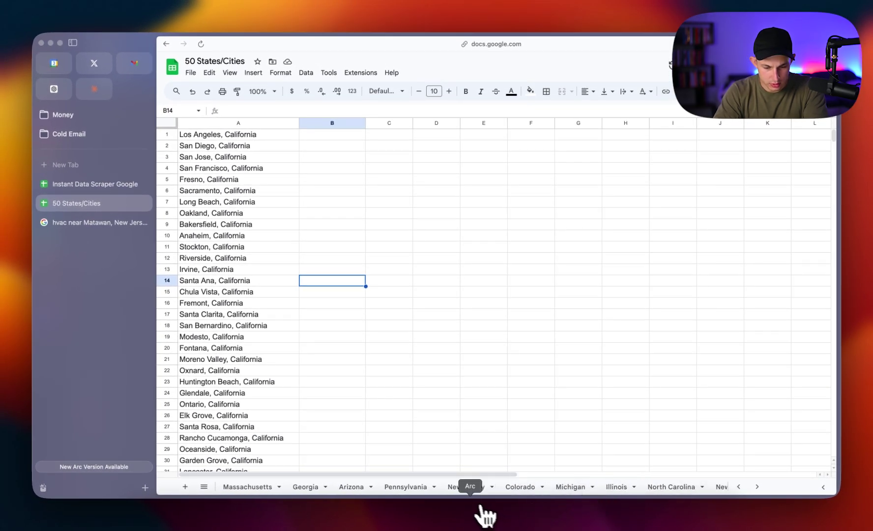
click(469, 488)
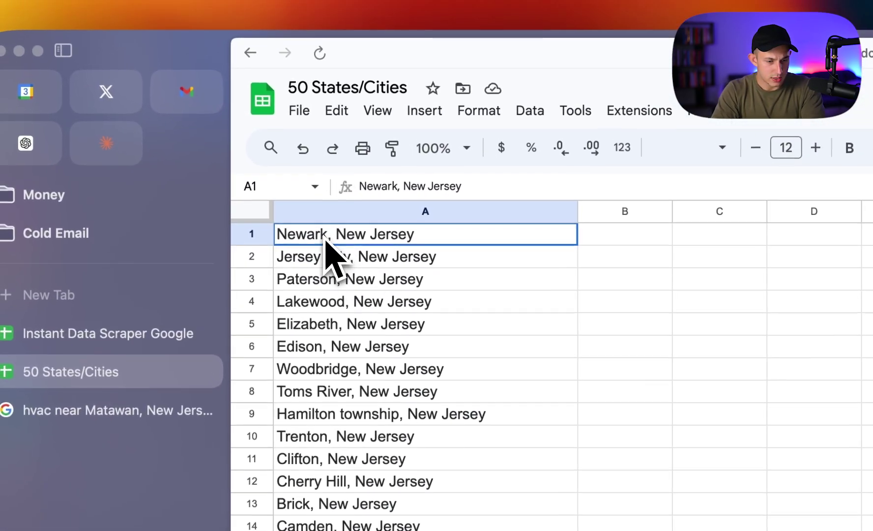
drag(326, 241, 323, 341)
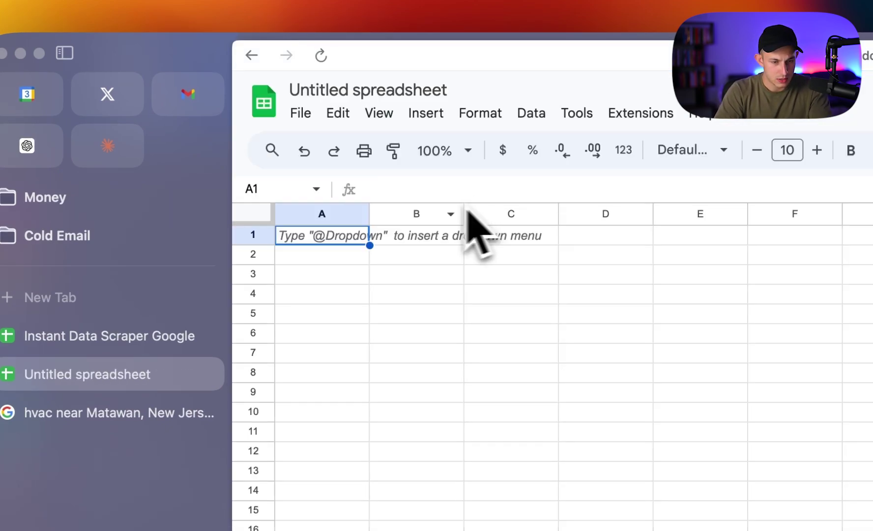
Paste the five New Jersey cities, Newark through Elizabeth, into the new sheet and download it as CSV.
text(Newark, New Jersey Jersey City, New Jersey Paterson, New Jersey Lakewood, New Jersey Elizabeth, New Jersey)
click(344, 344)
click(300, 112)
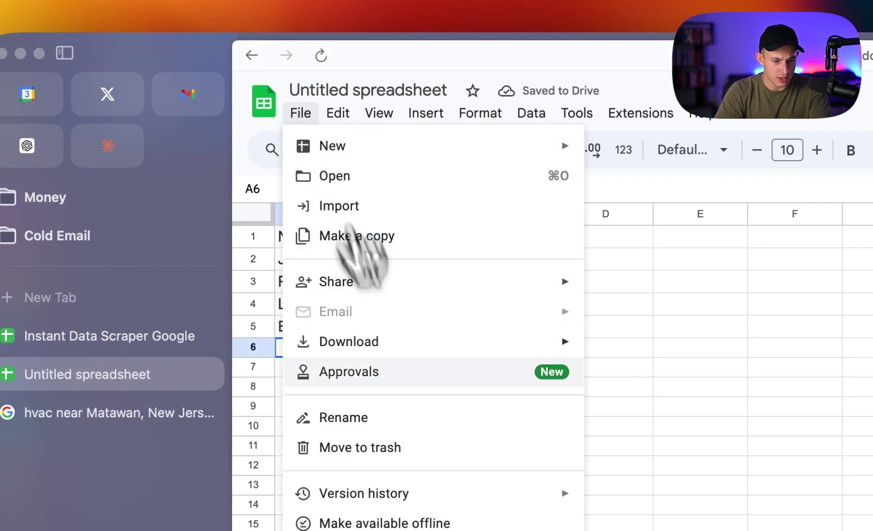
mouse_move(370, 355)
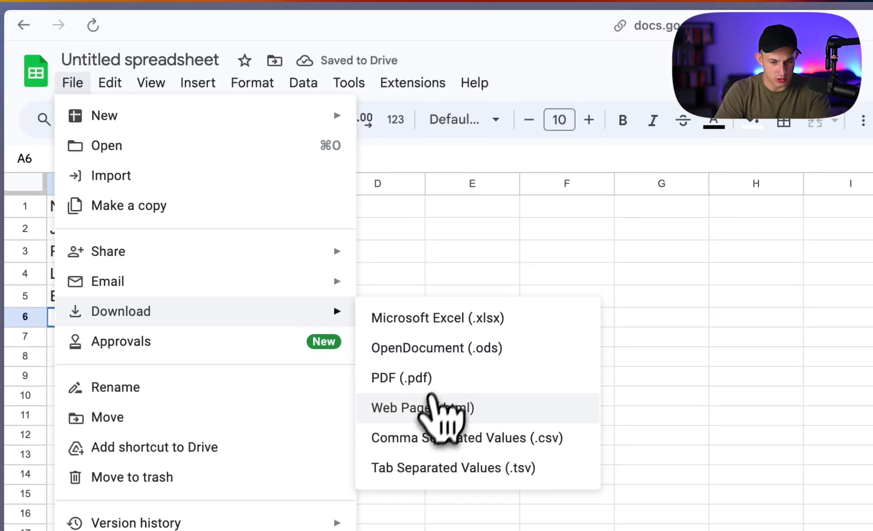
click(414, 435)
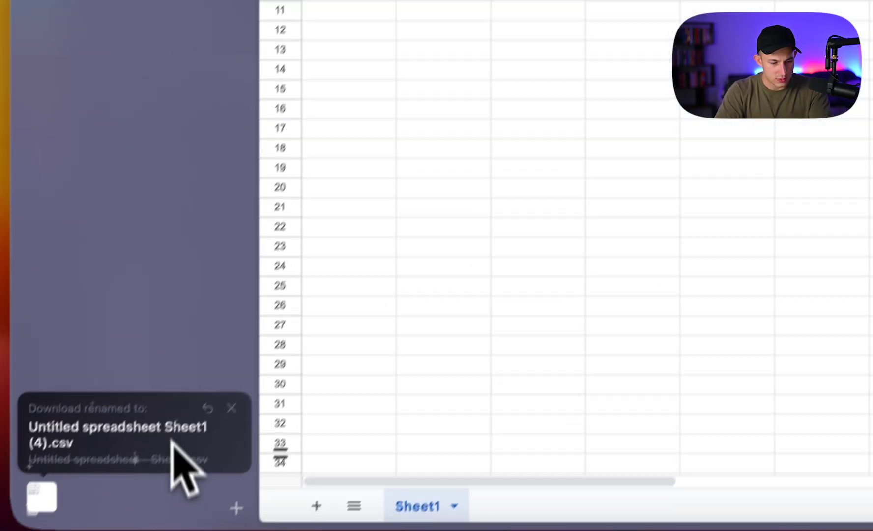
Show the browser's Downloads list and the options for 'Untitled spreadsheet Sheet1 (4).csv'.
key(super+t)
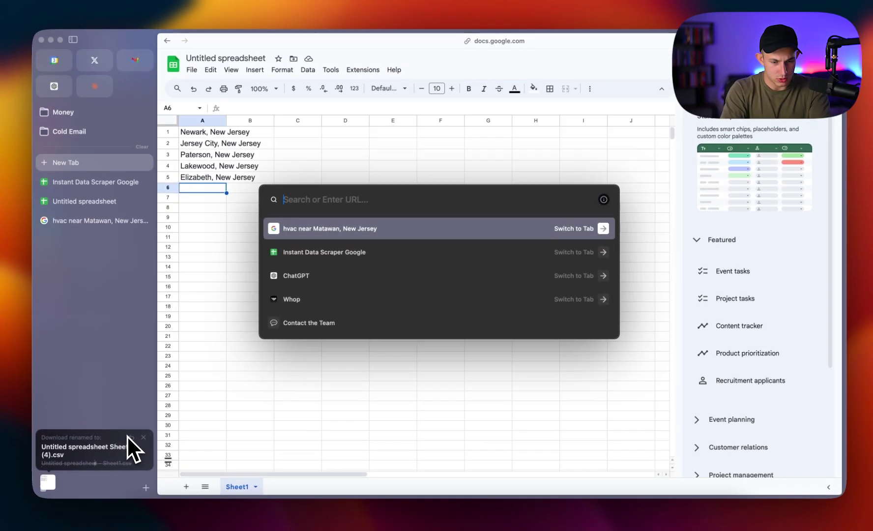
text(Down;poad)
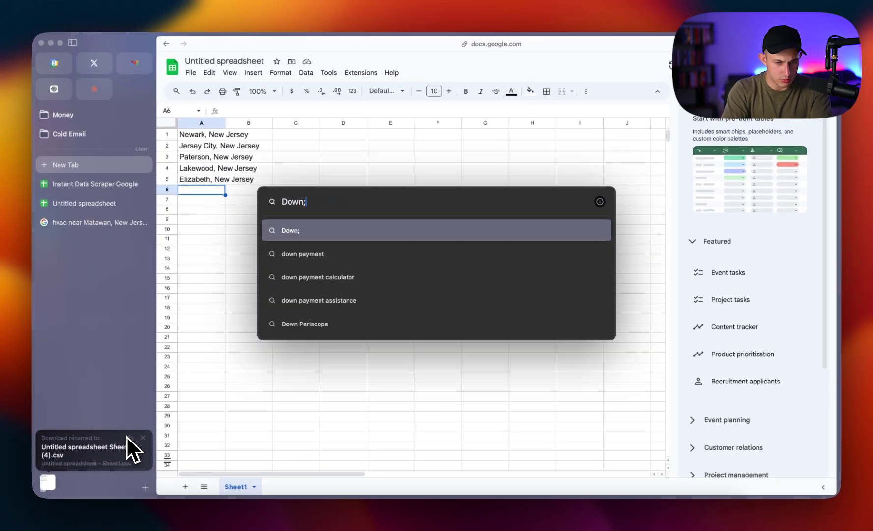
key(BackSpace)
text(load)
key(Return)
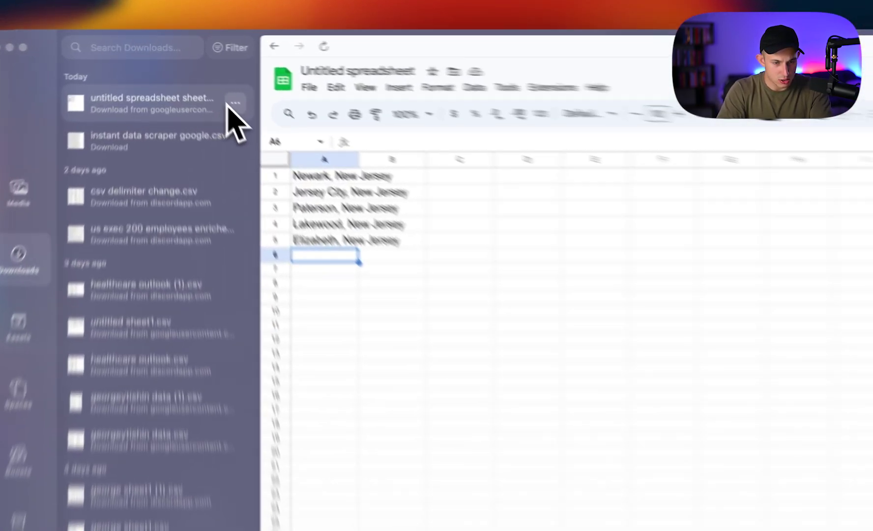
click(210, 83)
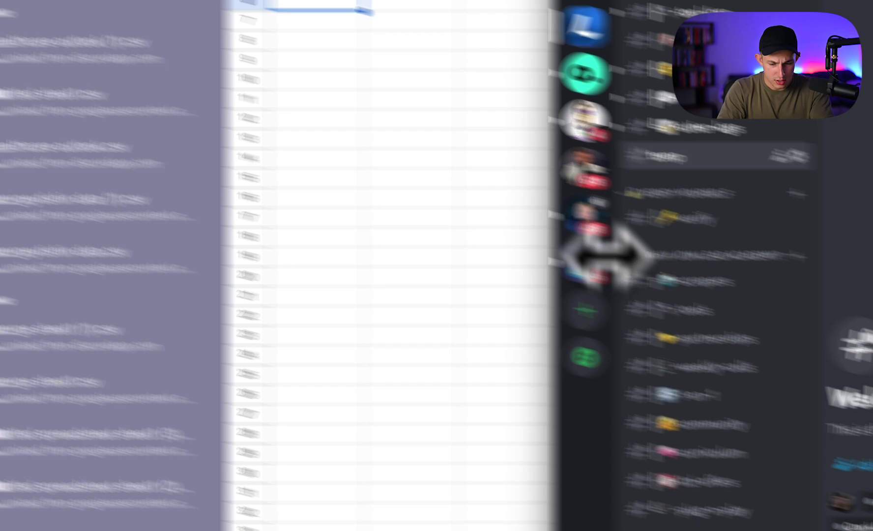
Widen Discord and enter /export gmb in #temp, choosing the Google My Business export command.
drag(604, 253, 538, 364)
text(/)
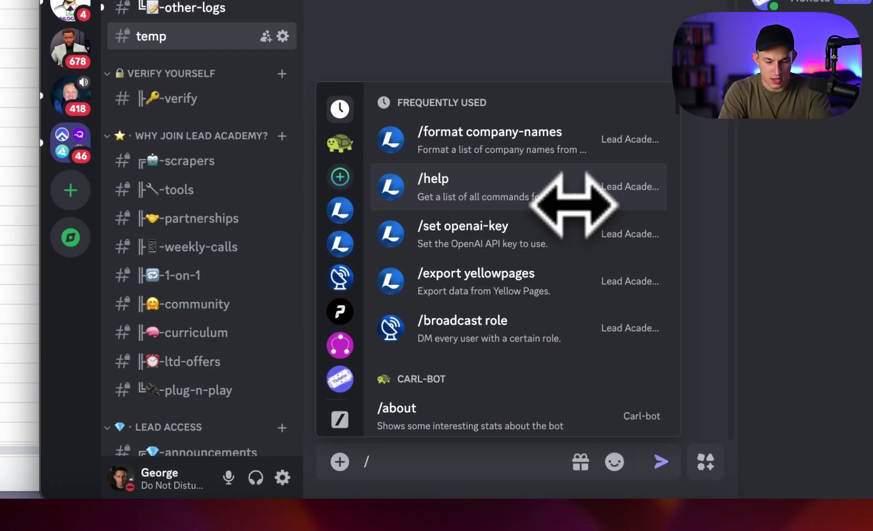
text(export gmb)
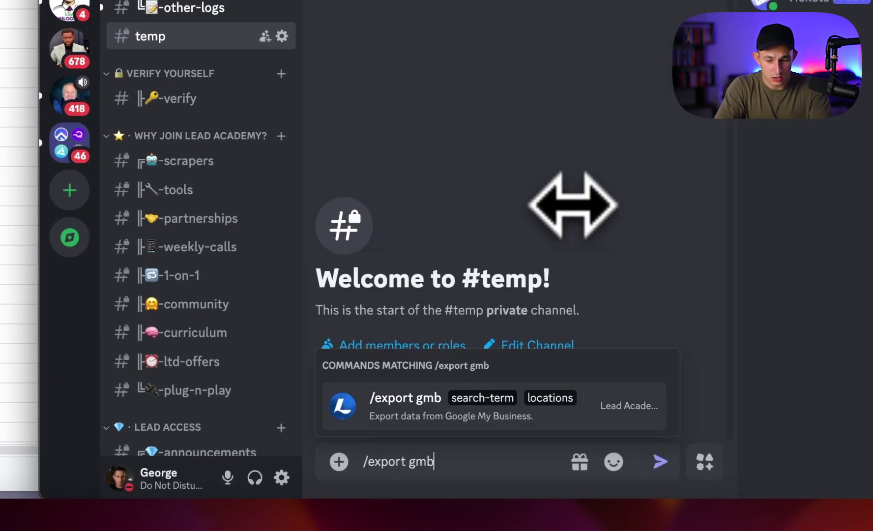
click(471, 400)
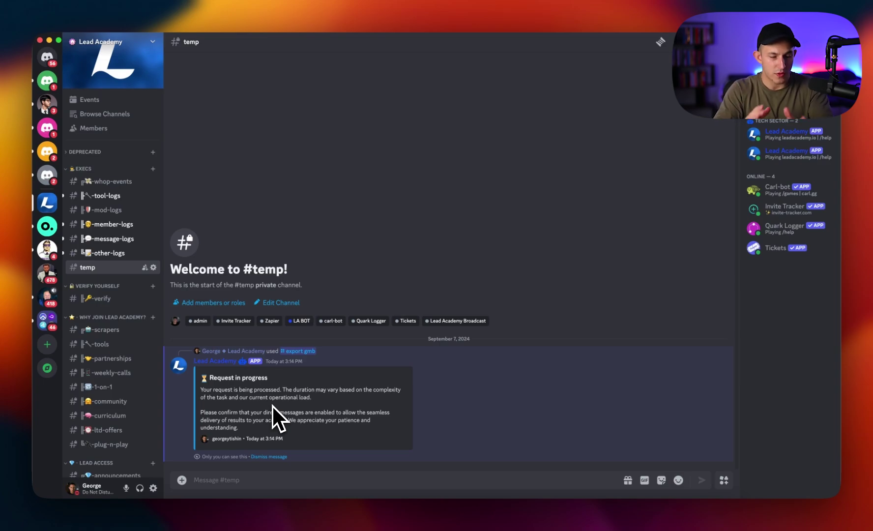
Check #tool-logs, then open the Lead Academy DMs and highlight the 816 companies result.
key(alt+Up)
text(z)
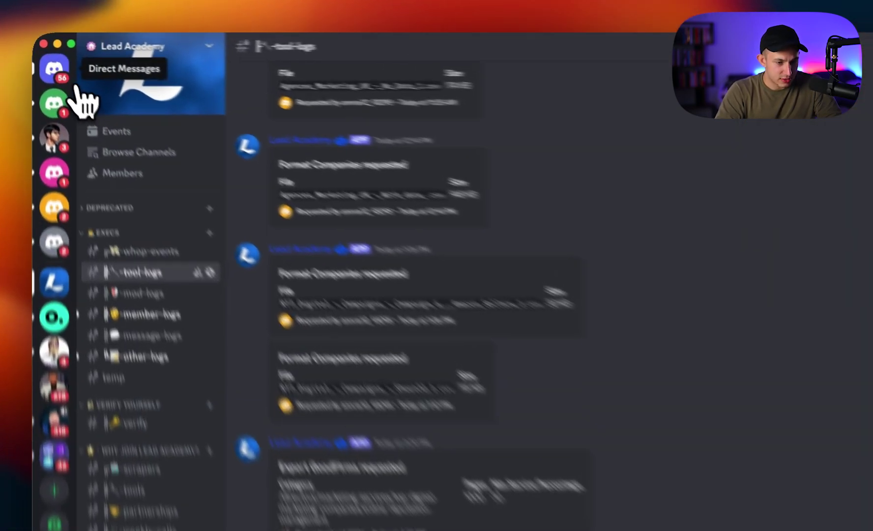
click(48, 58)
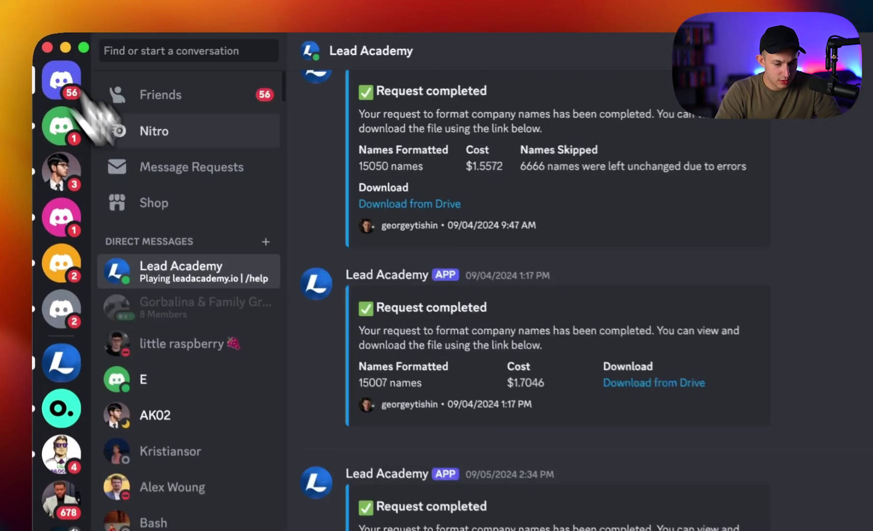
drag(443, 351, 372, 353)
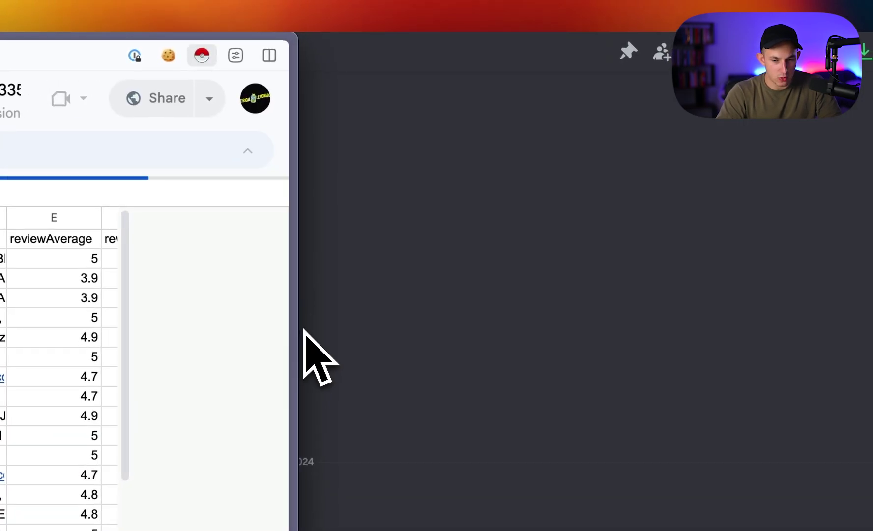
Widen the sheet and inspect columns A–F: names, phones, websites, addresses, review averages and counts.
drag(295, 330, 772, 334)
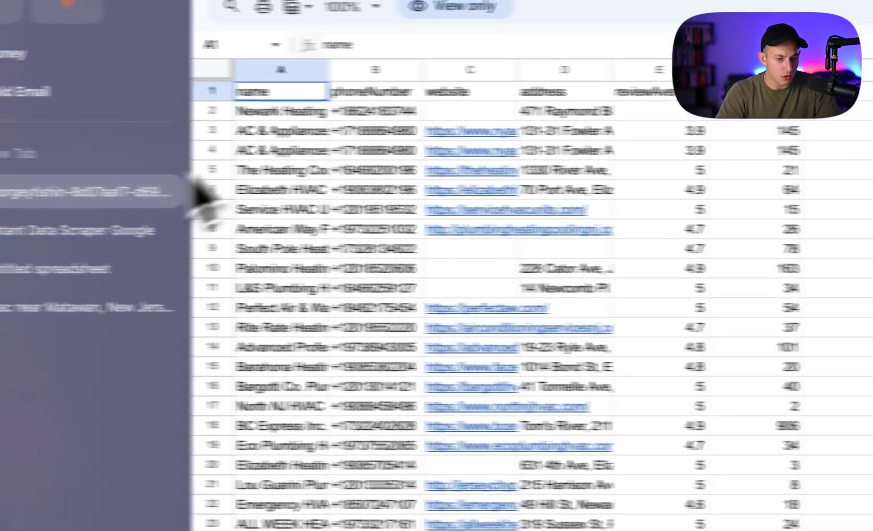
drag(281, 111, 280, 530)
drag(373, 111, 373, 530)
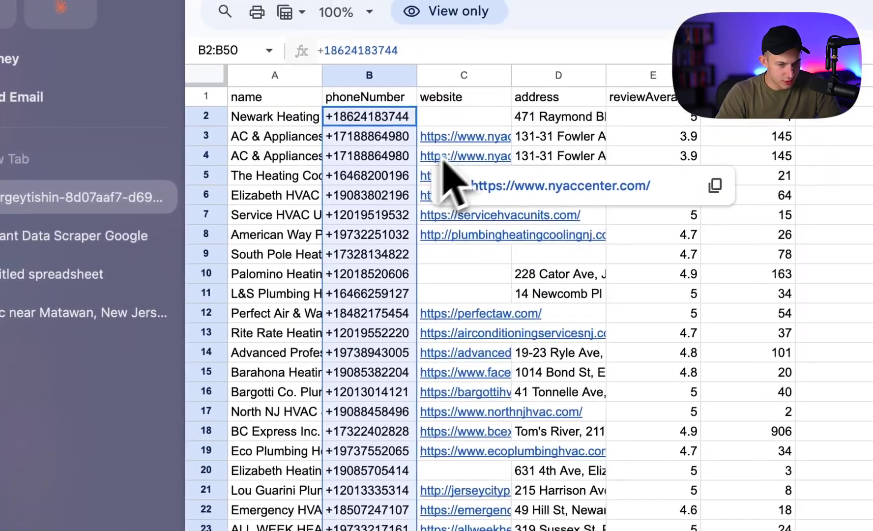
drag(463, 117, 464, 530)
drag(559, 117, 559, 333)
drag(521, 99, 521, 492)
drag(463, 92, 456, 530)
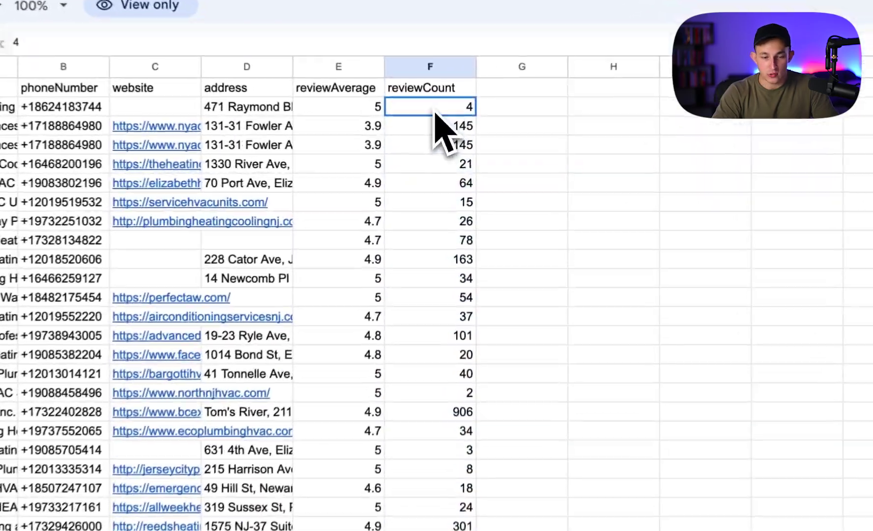
Recheck the review and phone columns, then select the last lead row, row 817.
drag(438, 143, 388, 264)
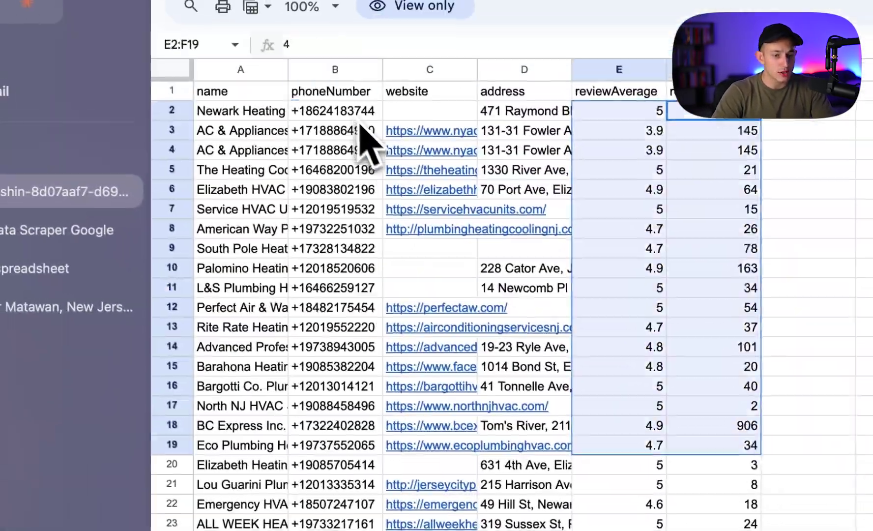
drag(360, 124, 437, 315)
scroll(436, 315, down, 20)
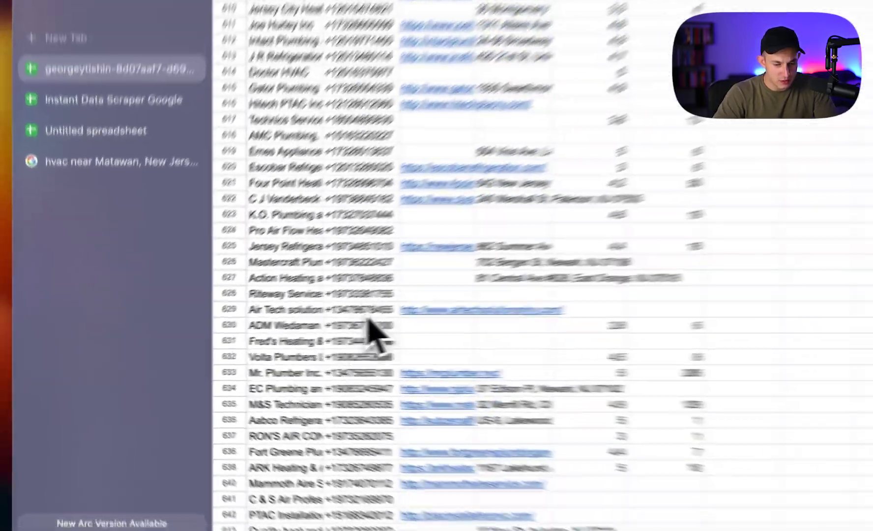
scroll(370, 322, down, 15)
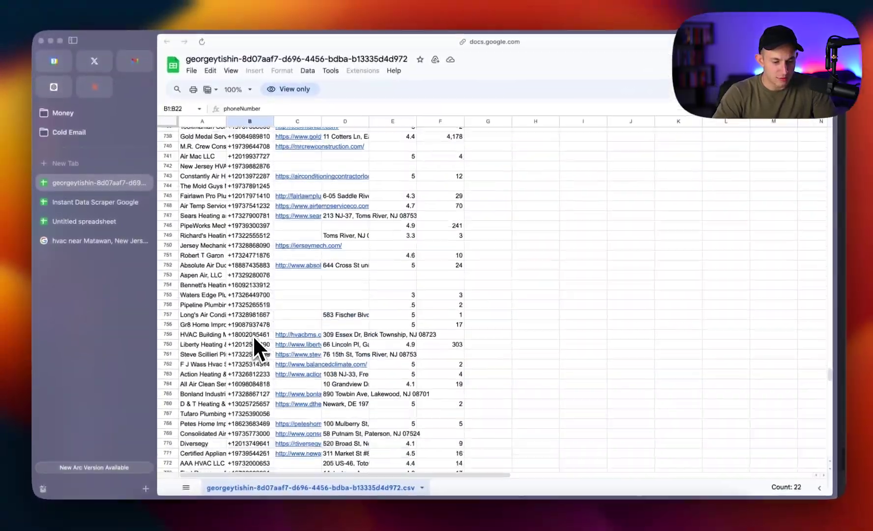
scroll(366, 316, up, 5)
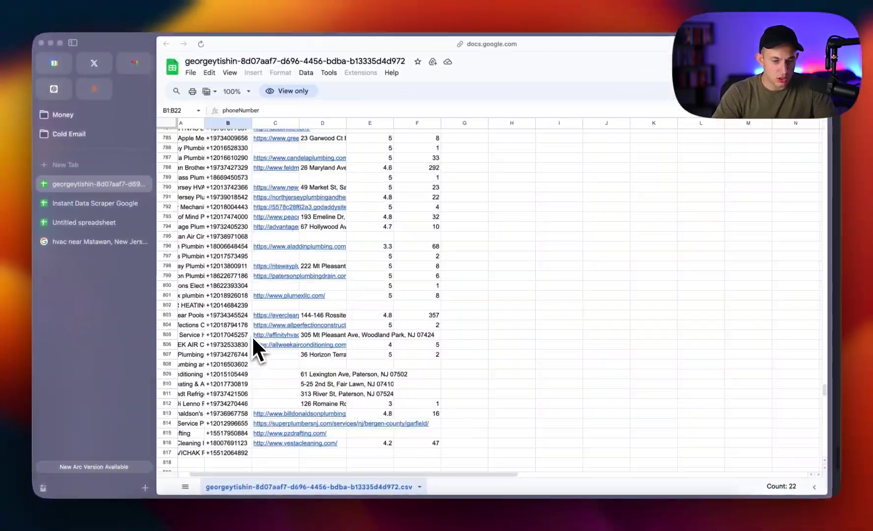
scroll(254, 338, down, 3)
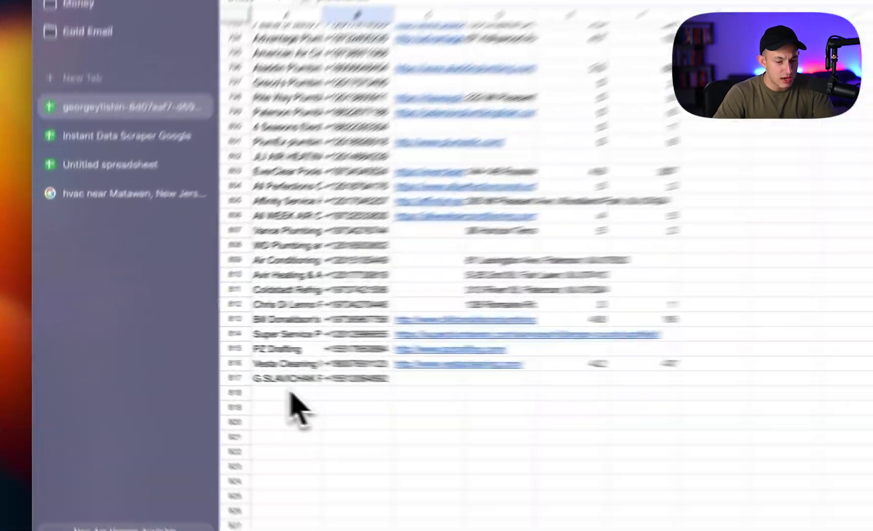
drag(293, 393, 340, 387)
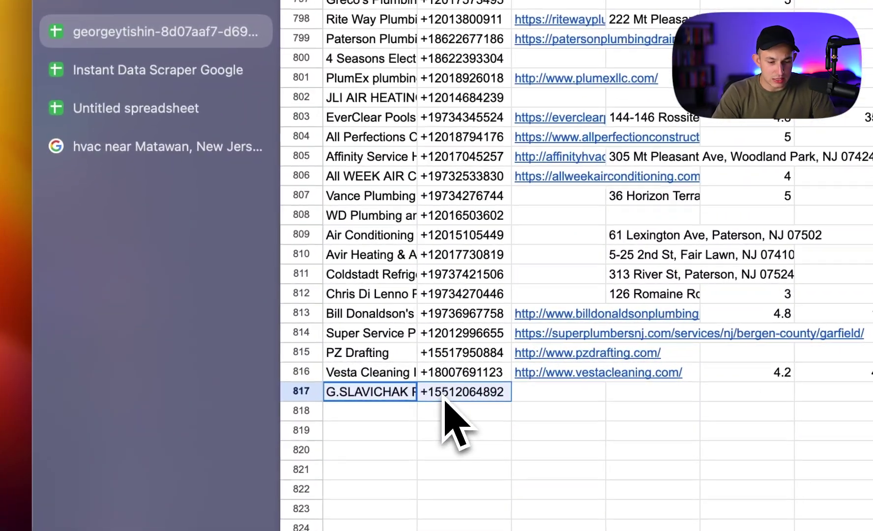